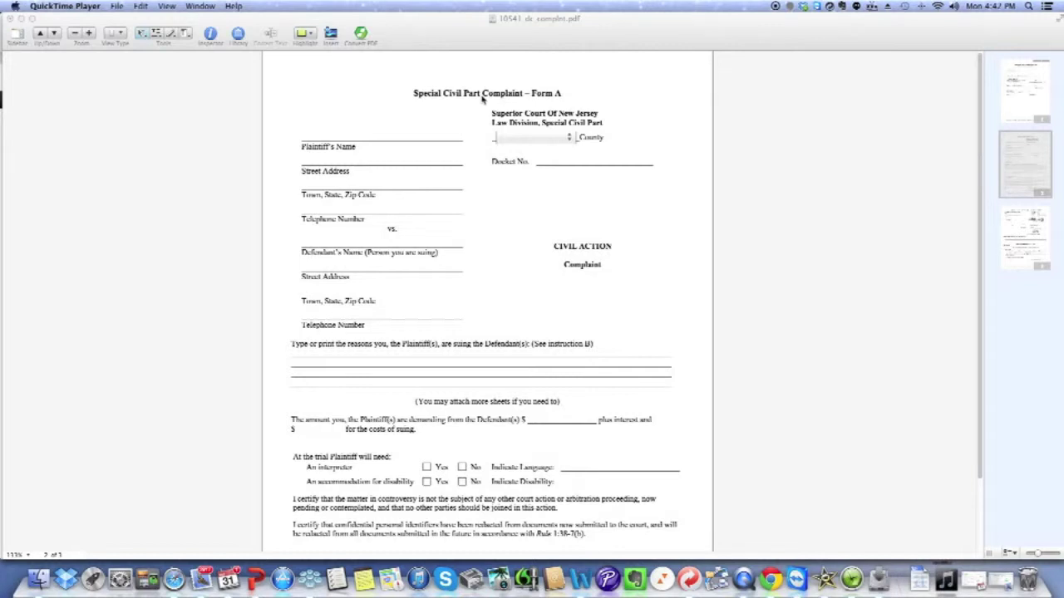
# Step: View the Special Civil Part Summons and Return of Service page, and return to the Complaint page
pyautogui.click(1009, 234)
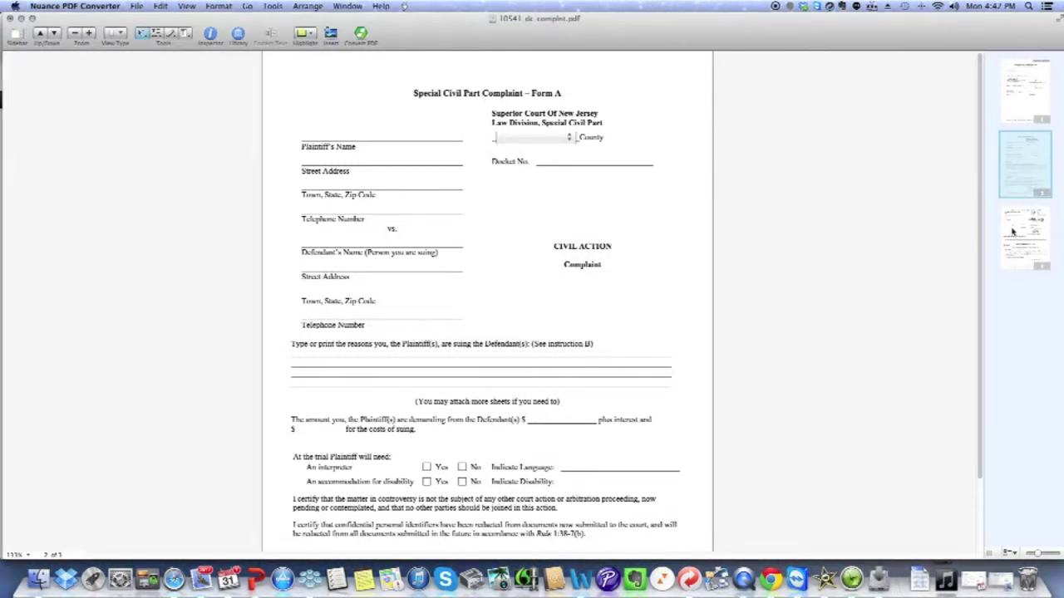
pyautogui.click(1012, 233)
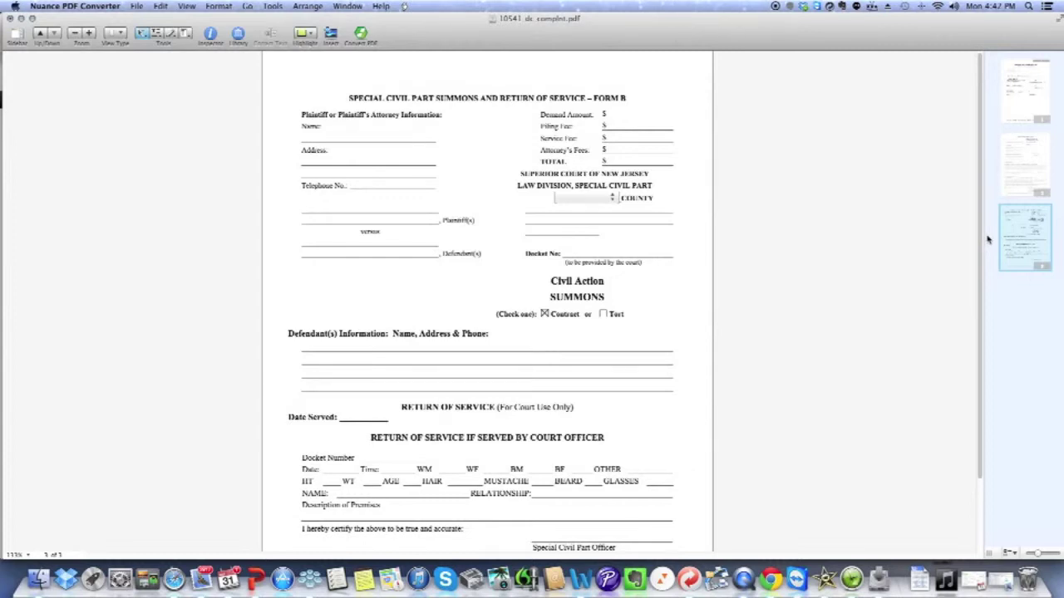
pyautogui.click(1012, 173)
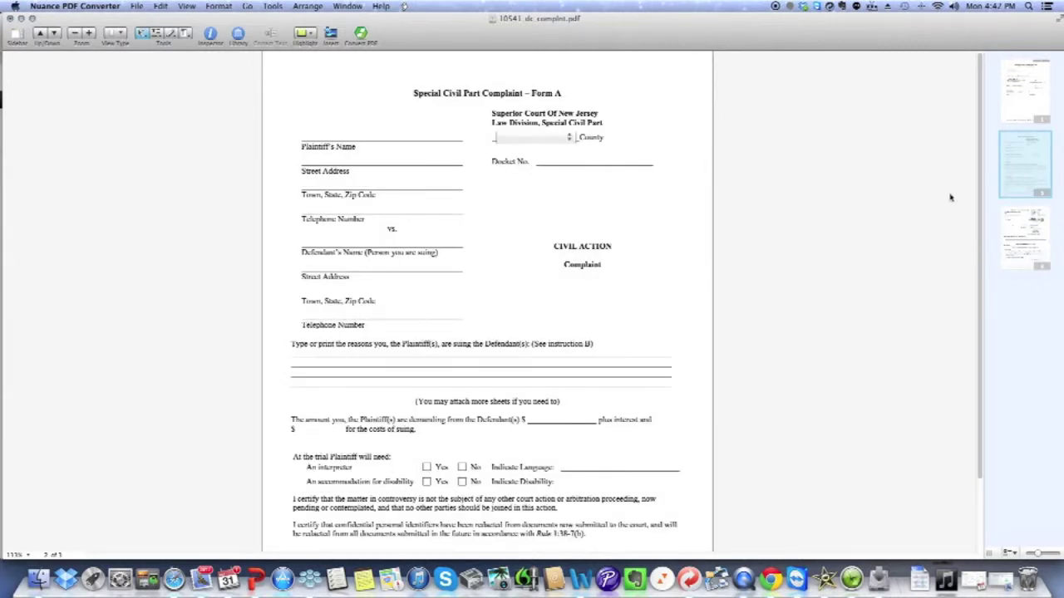
# Step: Go through the plaintiff's name, street address, town and telephone number fields on the complaint
pyautogui.click(413, 138)
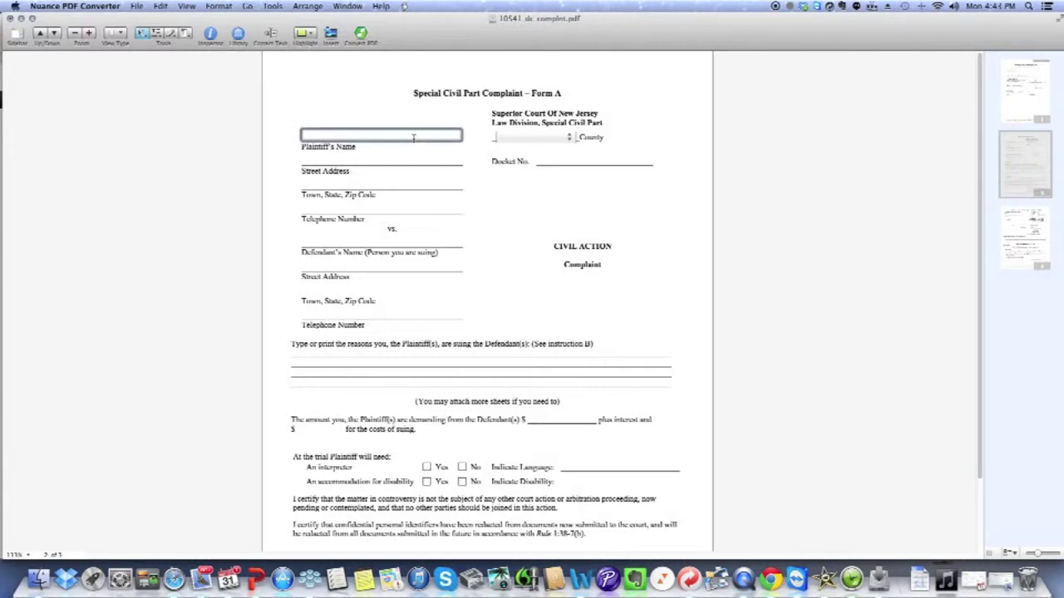
pyautogui.click(394, 162)
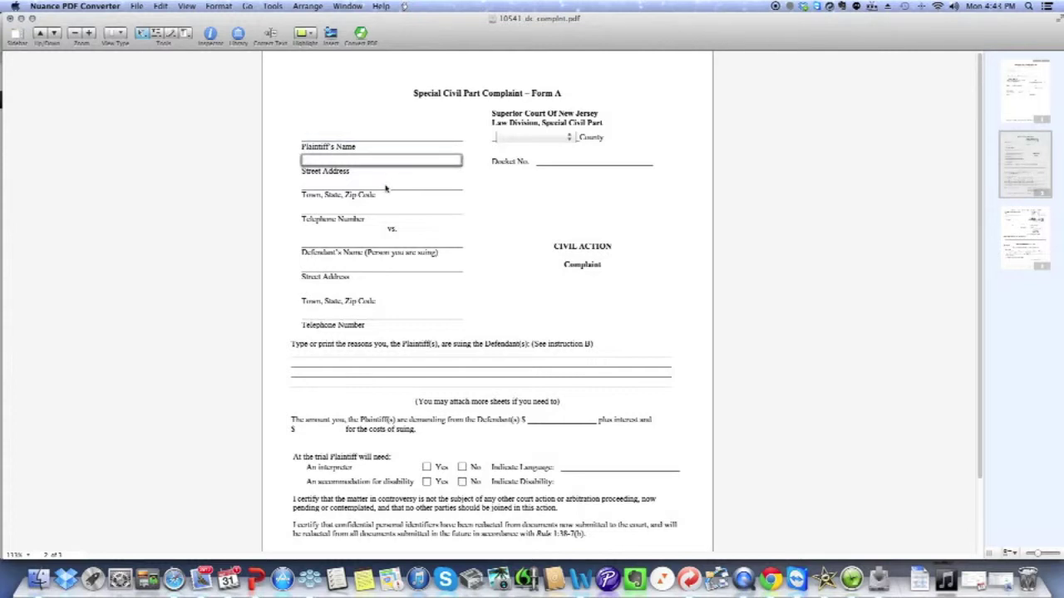
pyautogui.click(385, 187)
pyautogui.click(380, 208)
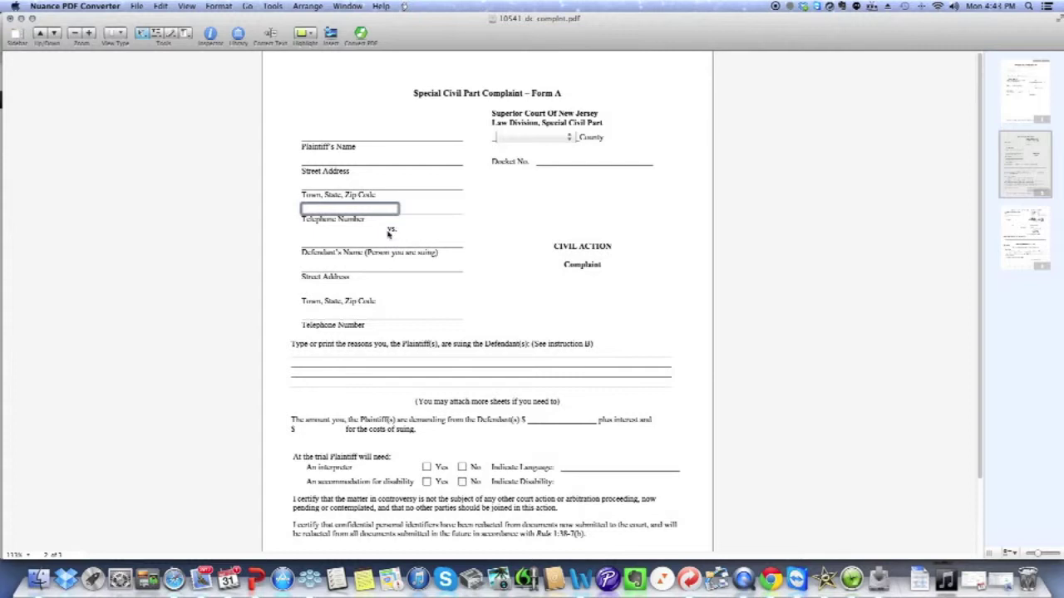
# Step: Go through the defendant's name, street address, town and telephone number fields on the complaint
pyautogui.click(378, 245)
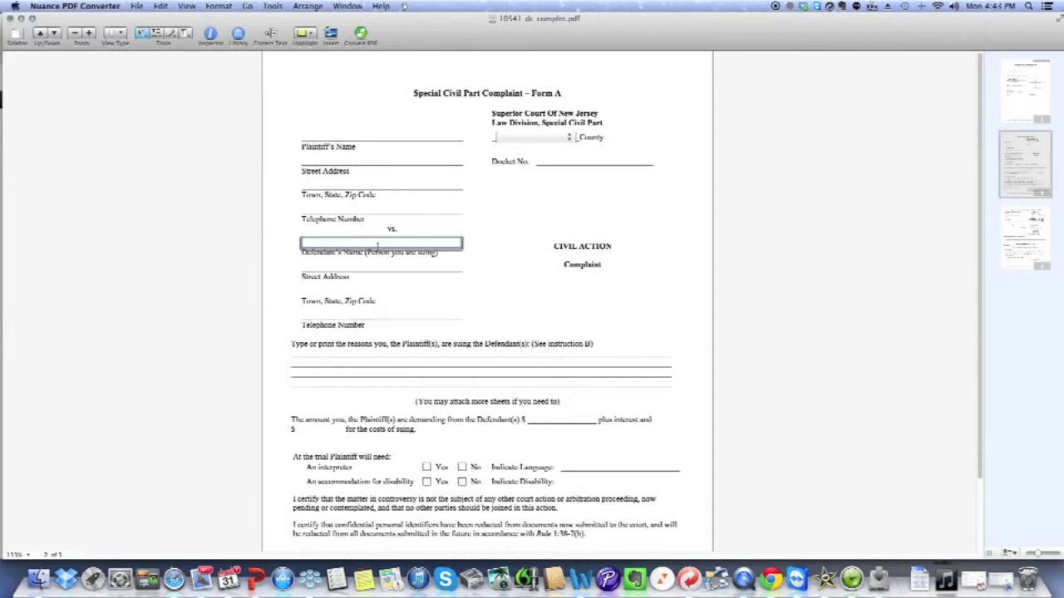
pyautogui.click(363, 268)
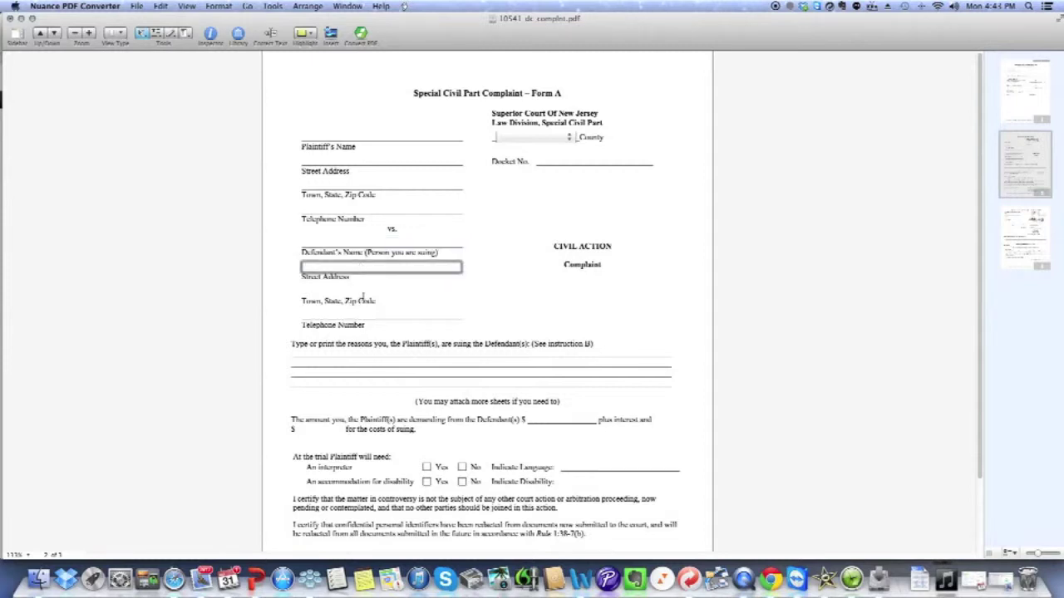
pyautogui.click(365, 294)
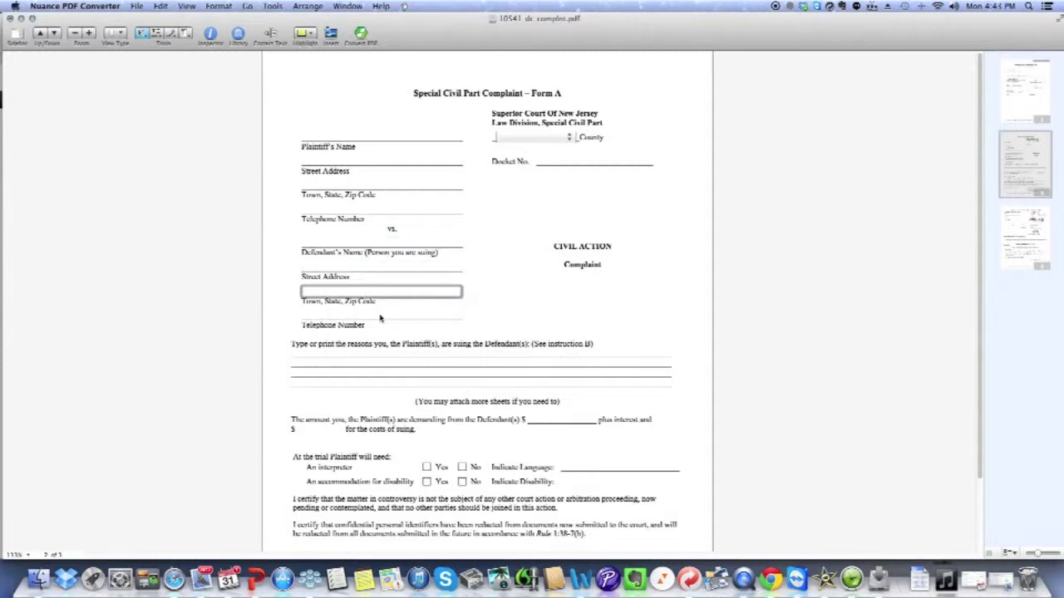
pyautogui.click(380, 318)
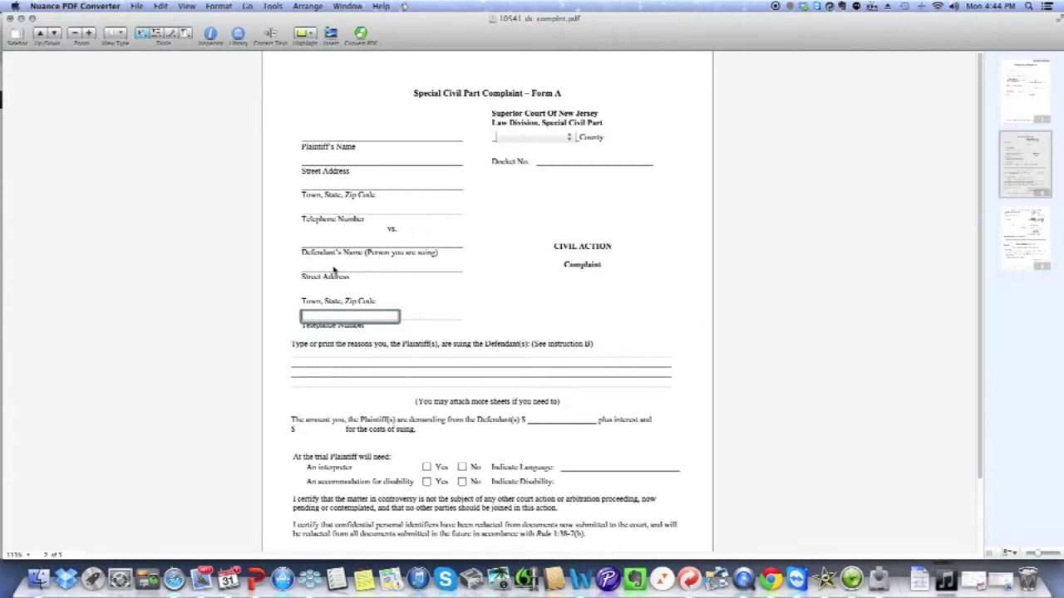
# Step: Set the county of the Superior Court on the complaint to BERGEN
pyautogui.scroll(-1, 324, 266)
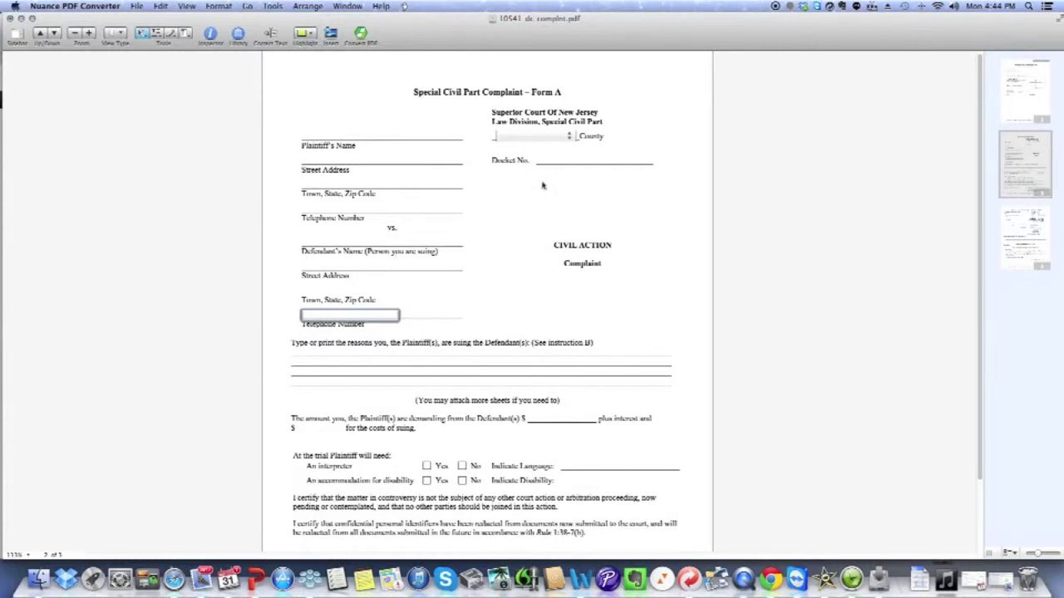
pyautogui.scroll(-1, 569, 143)
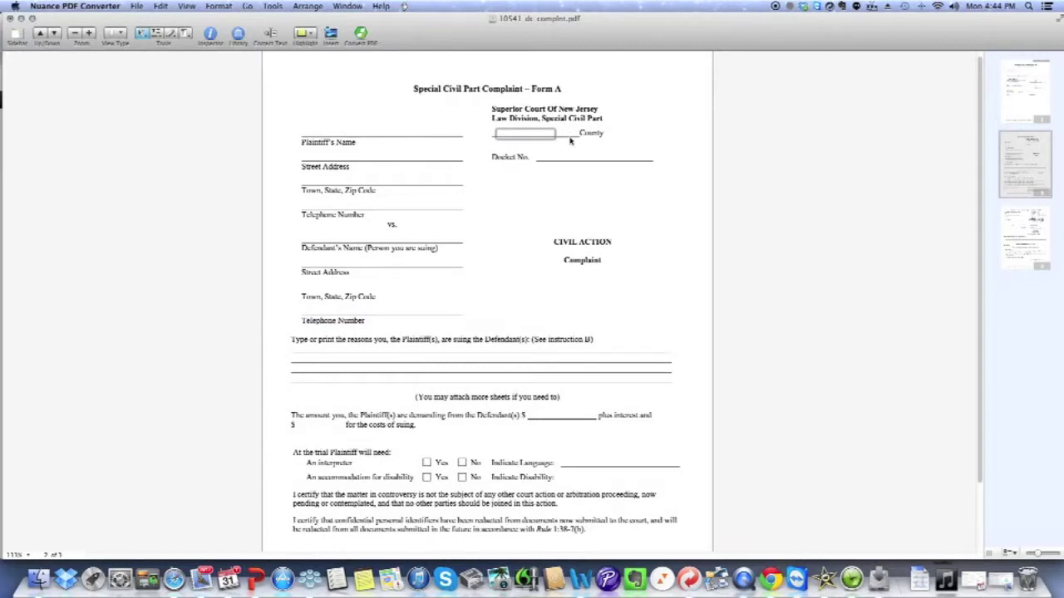
pyautogui.click(570, 139)
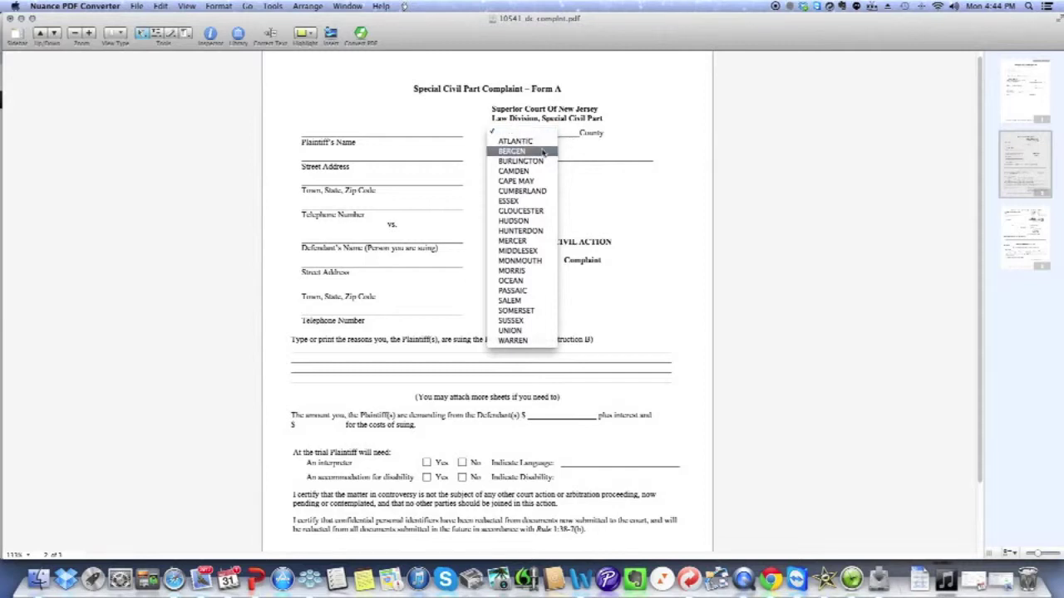
pyautogui.click(543, 152)
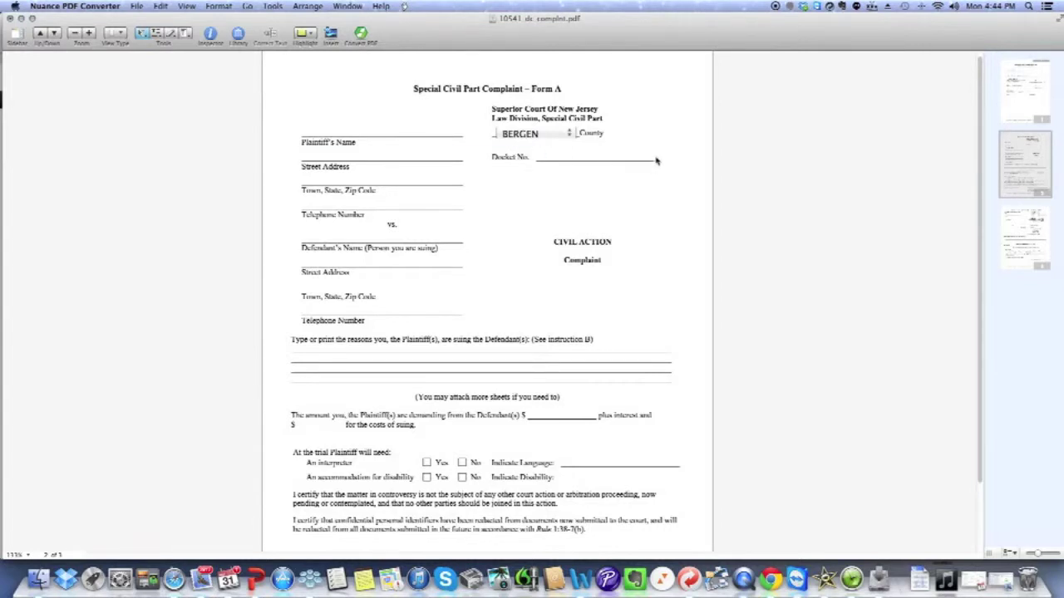
pyautogui.click(535, 156)
# Step: Enter "Breach of Contract." as the plaintiff's reason for suing the defendant
pyautogui.scroll(-2, 525, 176)
pyautogui.click(322, 301)
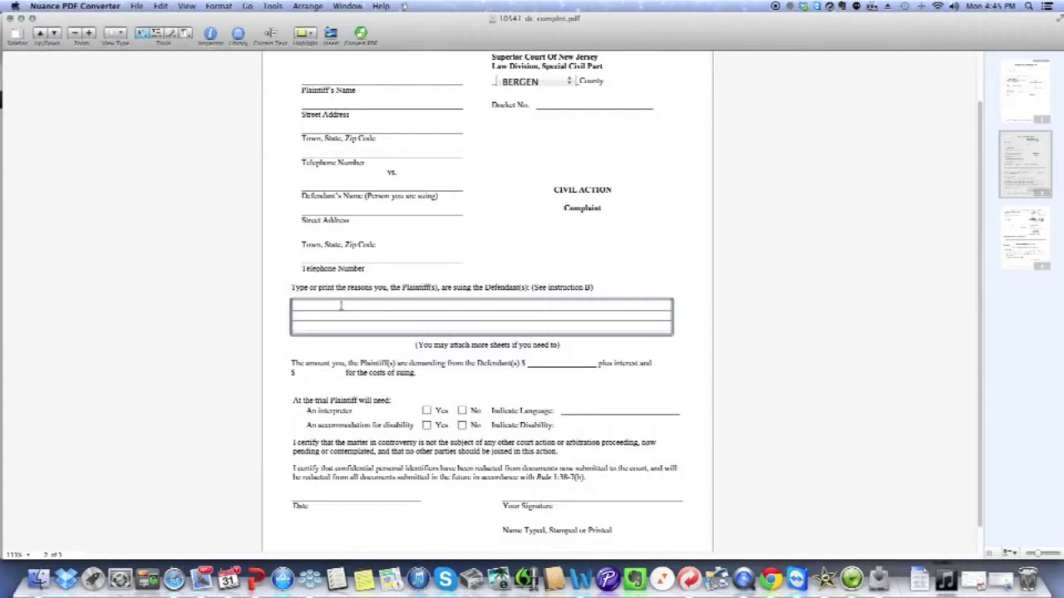
pyautogui.write('Bre')
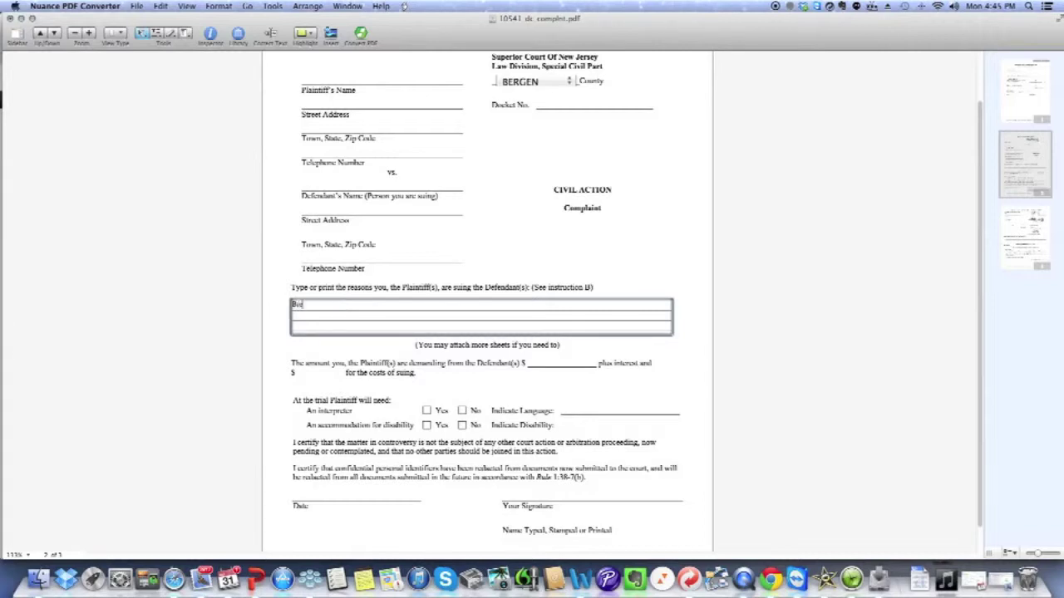
pyautogui.write('ach of Contract.')
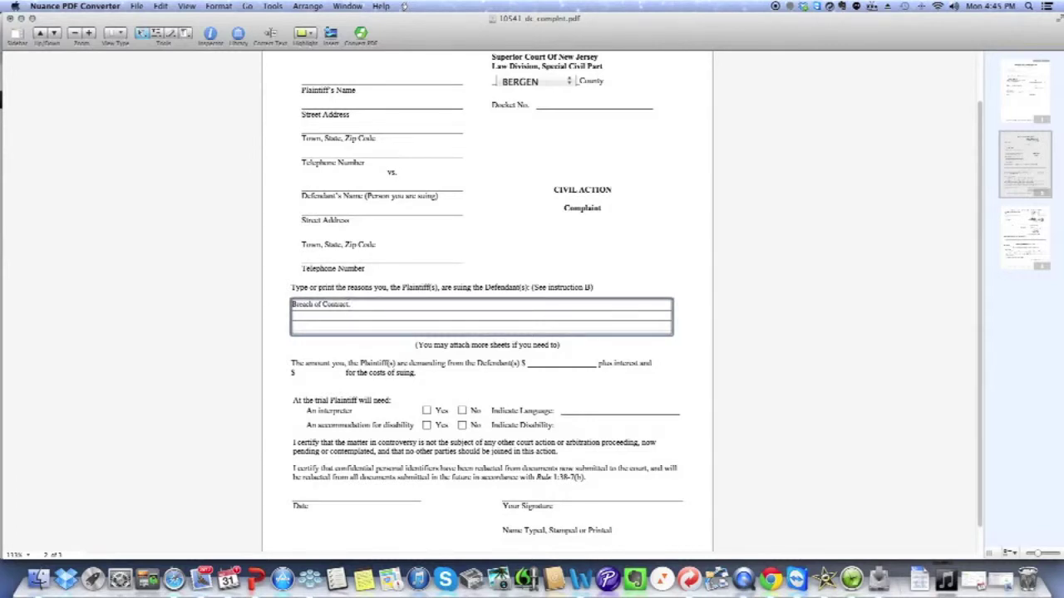
# Step: Clear all the text from the field with the reasons for suing
pyautogui.press('BackSpace')
pyautogui.press('BackSpace')
pyautogui.press('BackSpace')
pyautogui.press('BackSpace')
pyautogui.press('BackSpace')
pyautogui.press('BackSpace')
pyautogui.press('BackSpace')
pyautogui.press('BackSpace')
pyautogui.press('BackSpace')
pyautogui.press('BackSpace')
pyautogui.press('BackSpace')
pyautogui.press('BackSpace')
pyautogui.press('BackSpace')
pyautogui.press('BackSpace')
pyautogui.press('BackSpace')
pyautogui.press('BackSpace')
pyautogui.press('BackSpace')
pyautogui.press('BackSpace')
pyautogui.press('BackSpace')
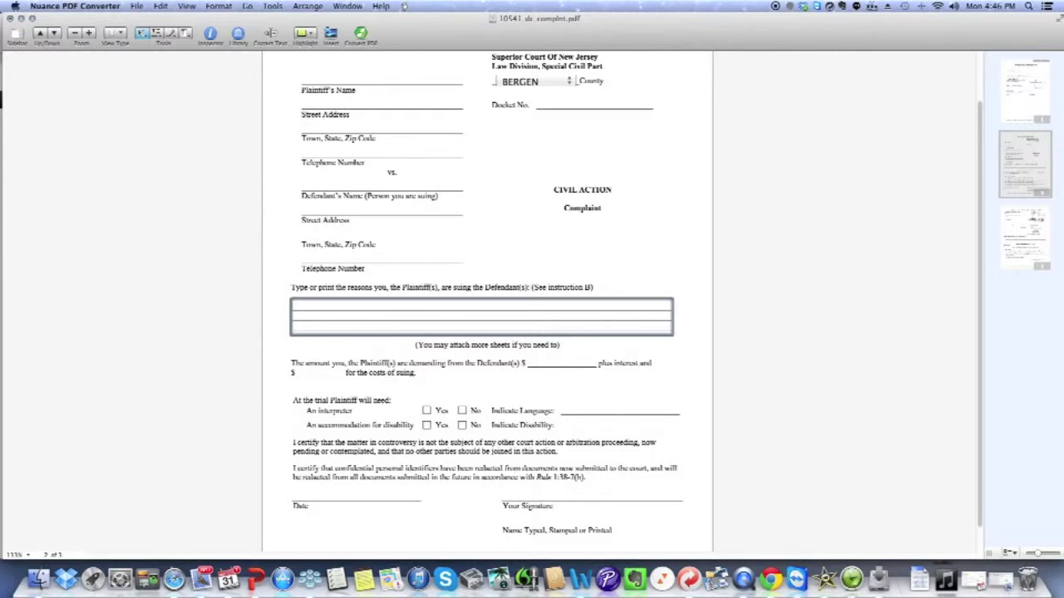
pyautogui.click(538, 382)
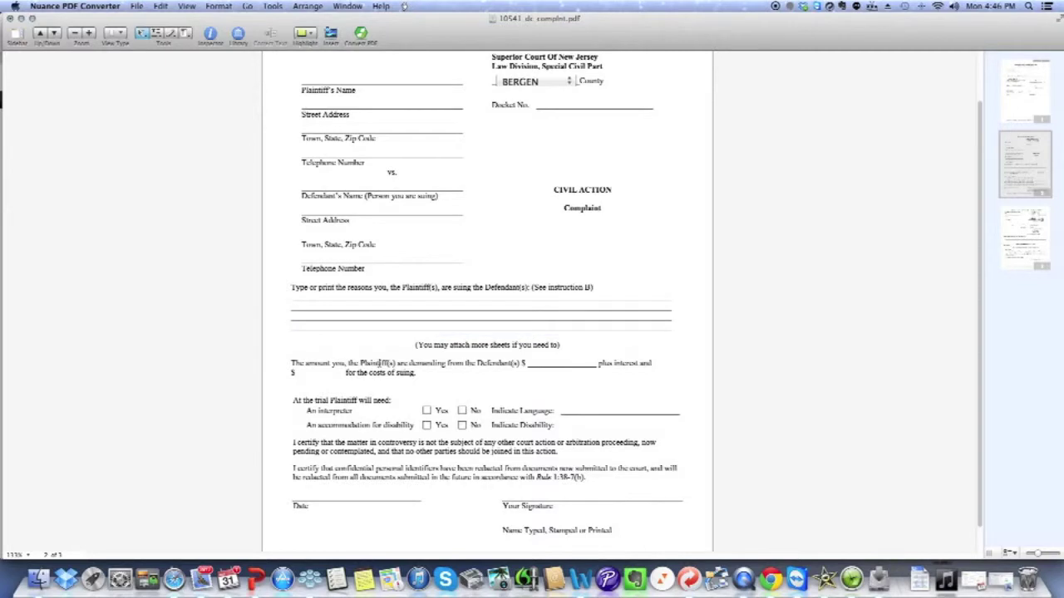
# Step: Enter 1000.00 as the amount the plaintiff is demanding from the defendant
pyautogui.click(562, 363)
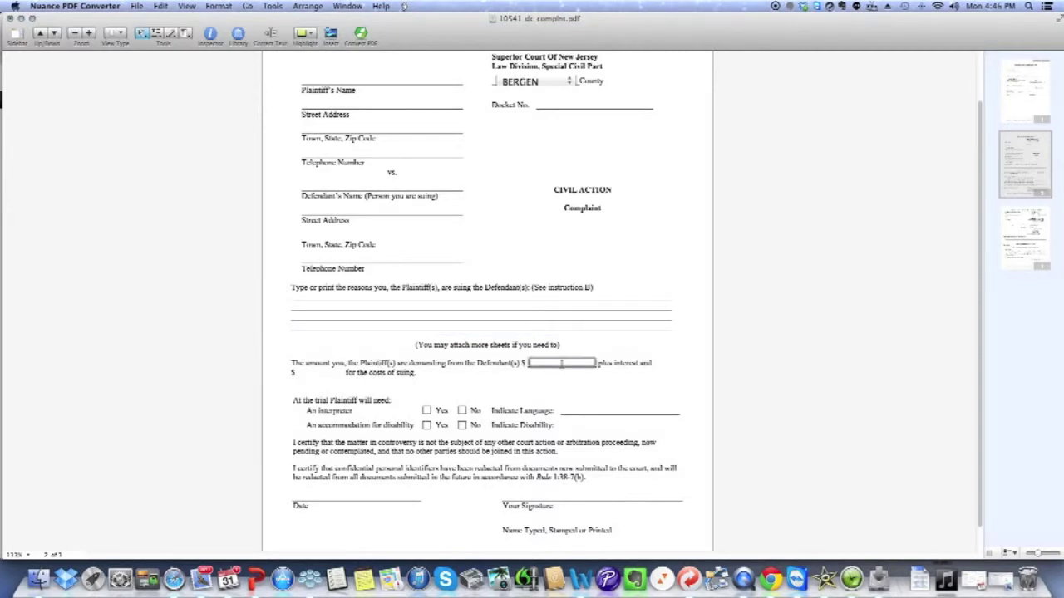
pyautogui.write('1000')
pyautogui.click(599, 379)
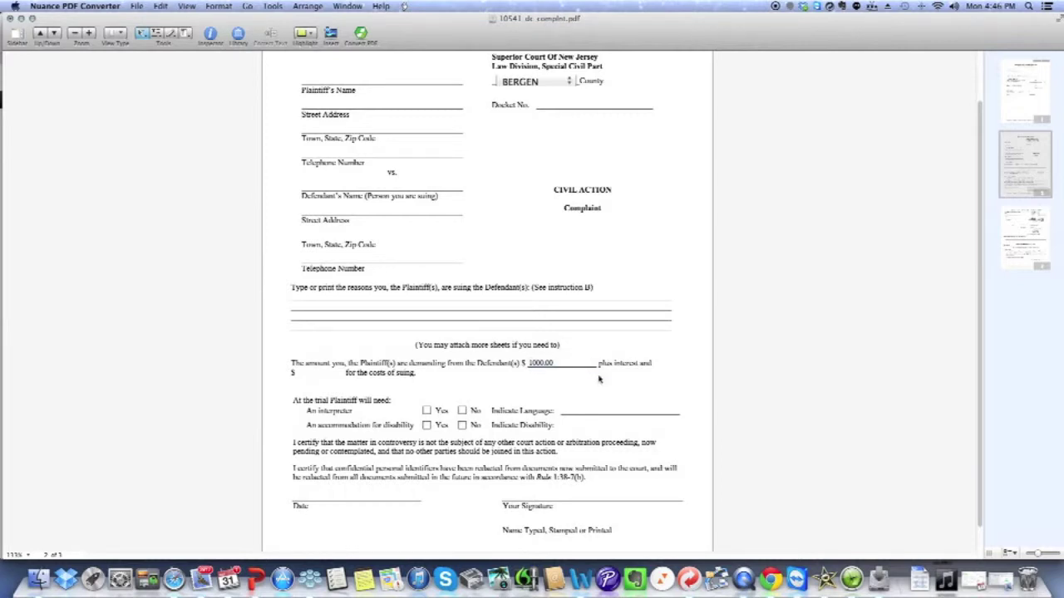
# Step: Review the "plus interest" wording and the costs of suing field in the demand sentence
pyautogui.moveTo(599, 364); pyautogui.dragTo(641, 366)
pyautogui.click(622, 372)
pyautogui.click(331, 372)
# Step: Examine the filing fee instructions on the first page, including the complaint fee, mail service fee and total
pyautogui.click(1024, 81)
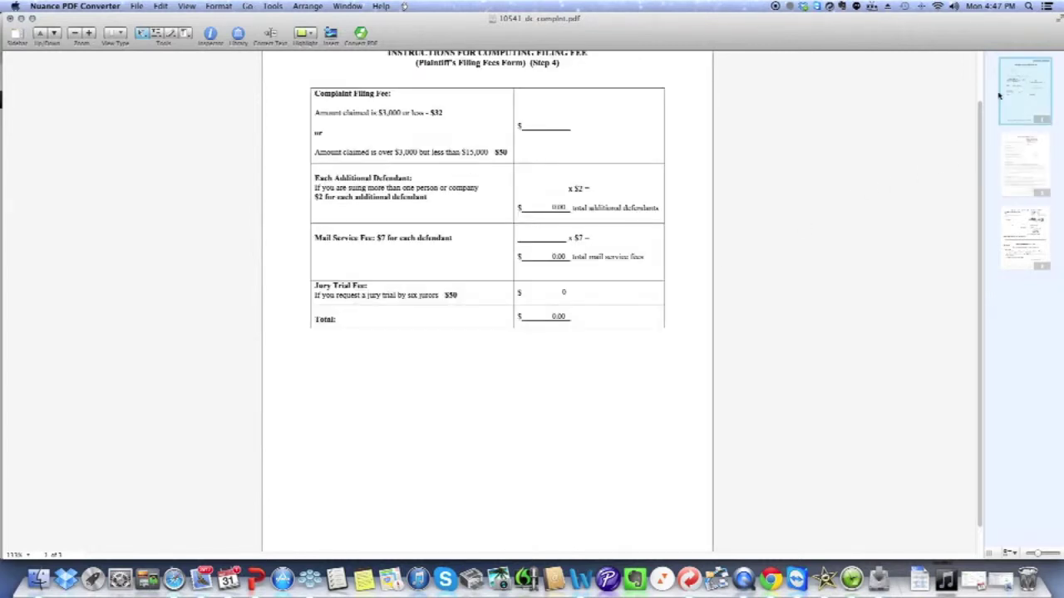
pyautogui.scroll(2, 720, 193)
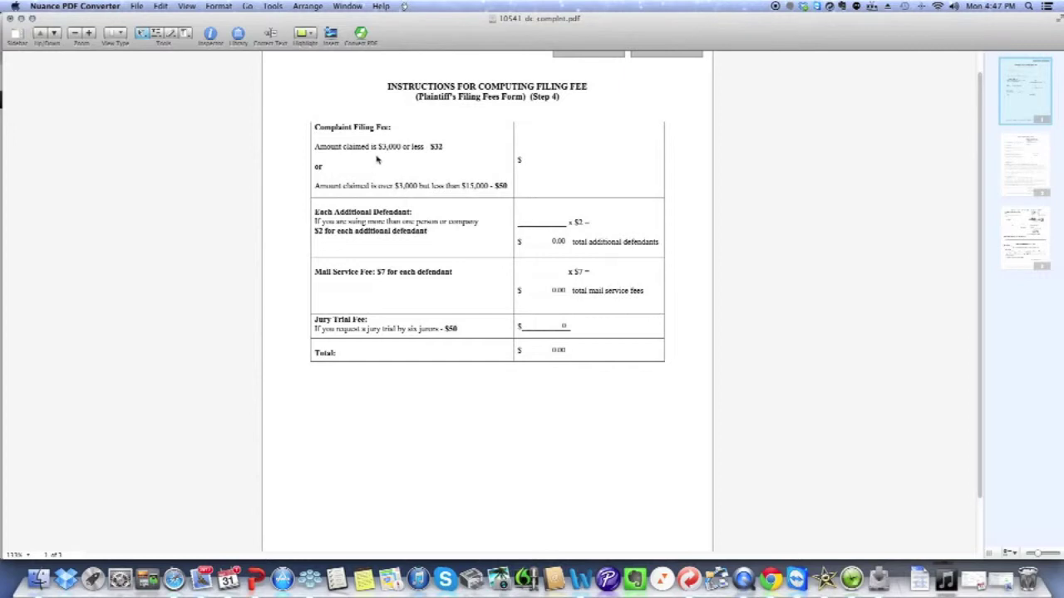
pyautogui.moveTo(379, 146); pyautogui.dragTo(400, 146)
pyautogui.click(488, 198)
pyautogui.scroll(-2, 535, 218)
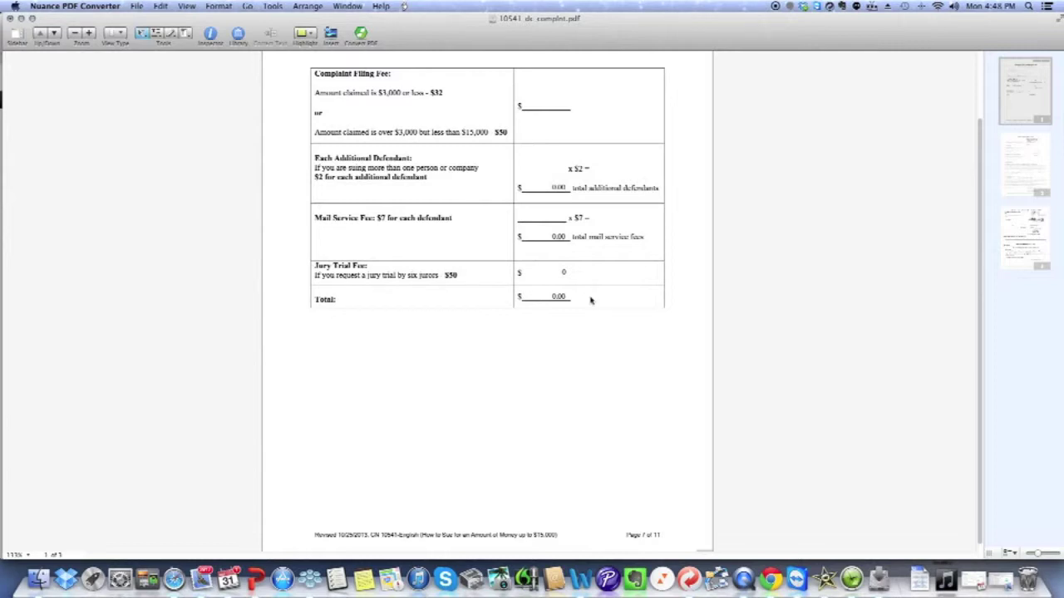
pyautogui.click(548, 297)
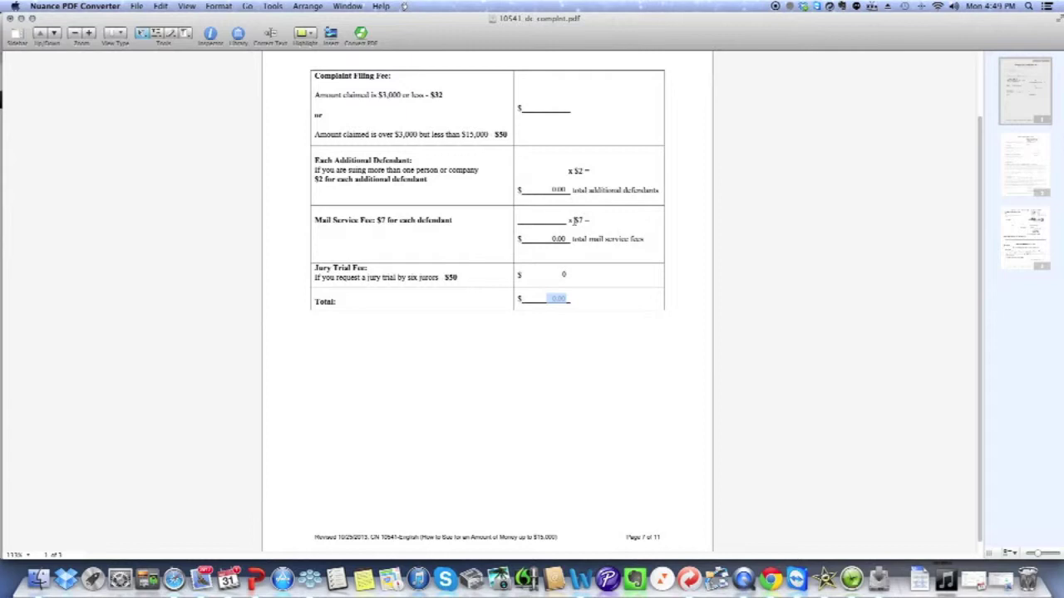
# Step: Enter 39.00 as the costs of suing on the complaint page
pyautogui.click(1035, 167)
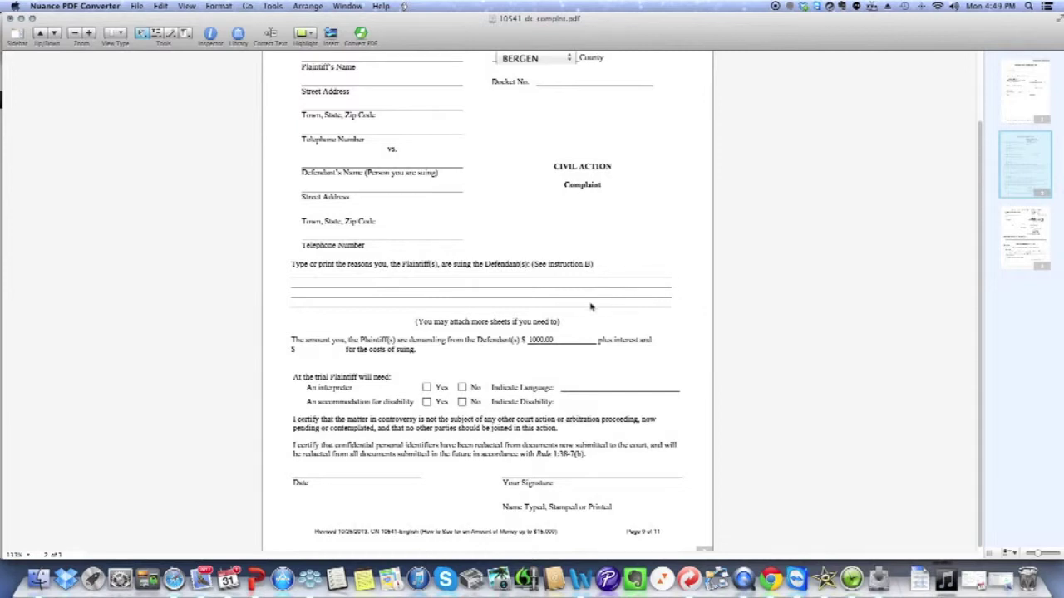
pyautogui.click(322, 349)
pyautogui.write('39')
pyautogui.click(451, 357)
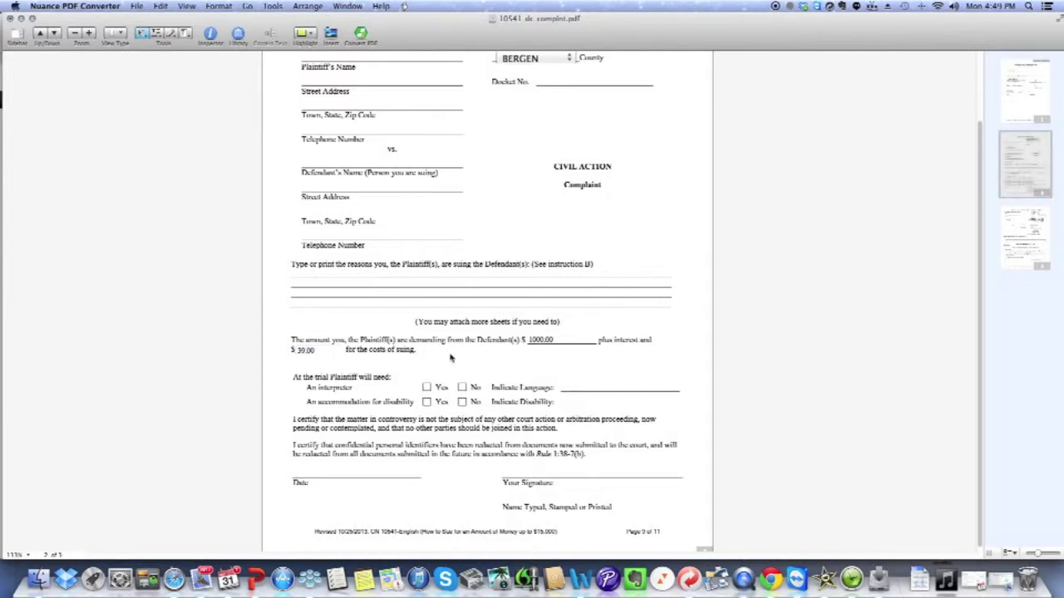
# Step: Mark No for both the interpreter and the accommodation for disability at trial
pyautogui.scroll(-1, 452, 356)
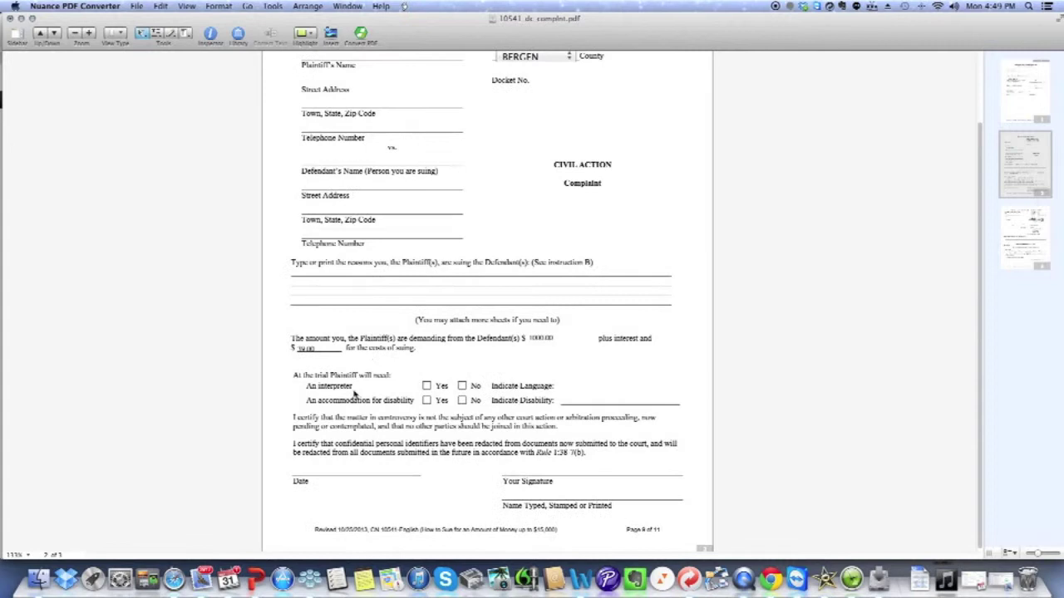
pyautogui.scroll(1, 366, 396)
pyautogui.click(463, 387)
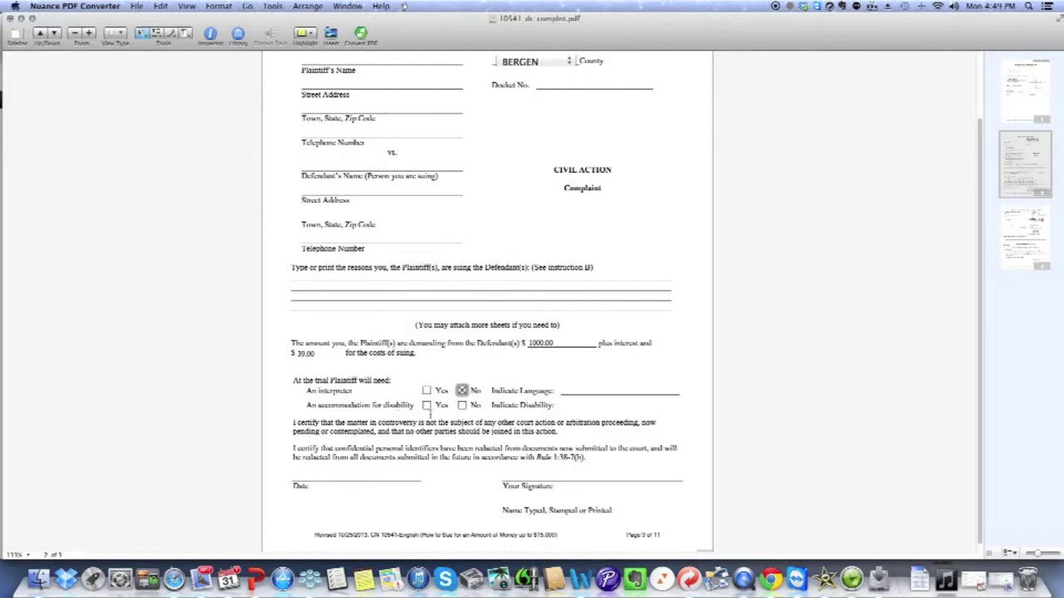
pyautogui.click(462, 406)
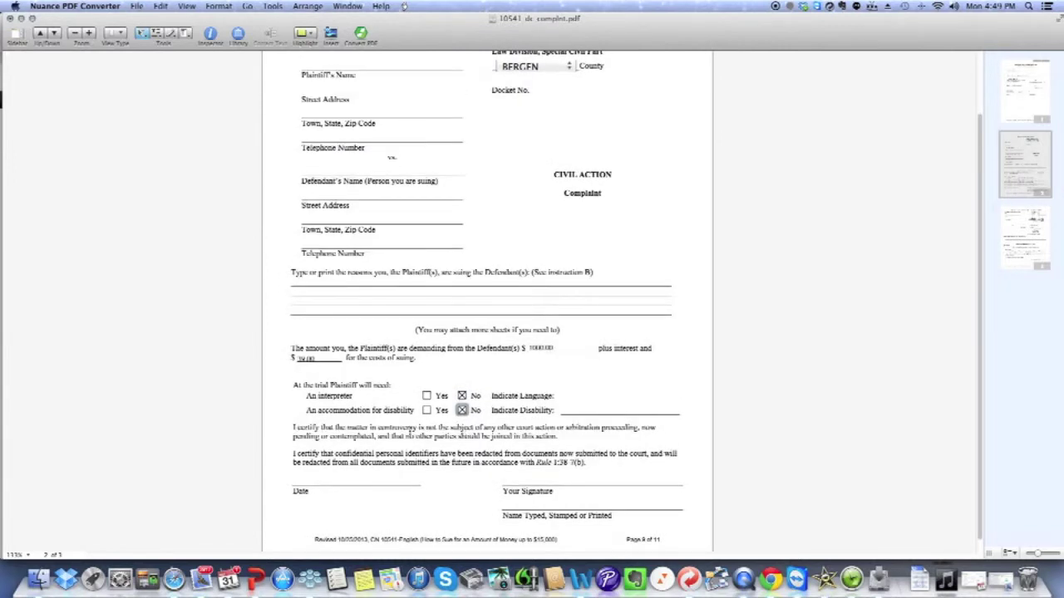
# Step: Examine the certification about redacting confidential personal identifiers and its reference to Rule 1:38-7(b)
pyautogui.scroll(-1, 462, 410)
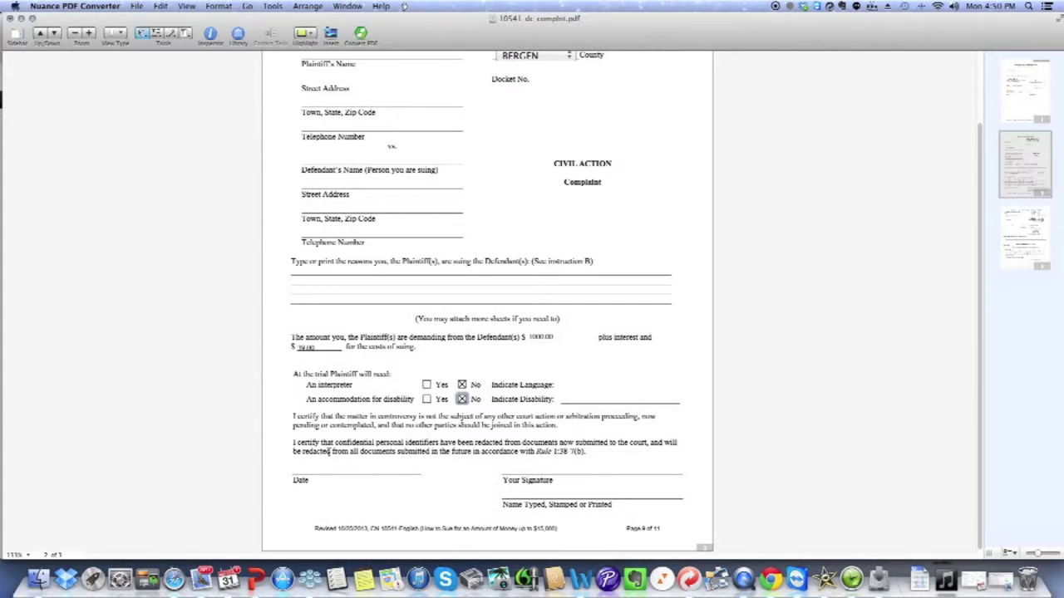
pyautogui.moveTo(536, 451); pyautogui.dragTo(582, 451)
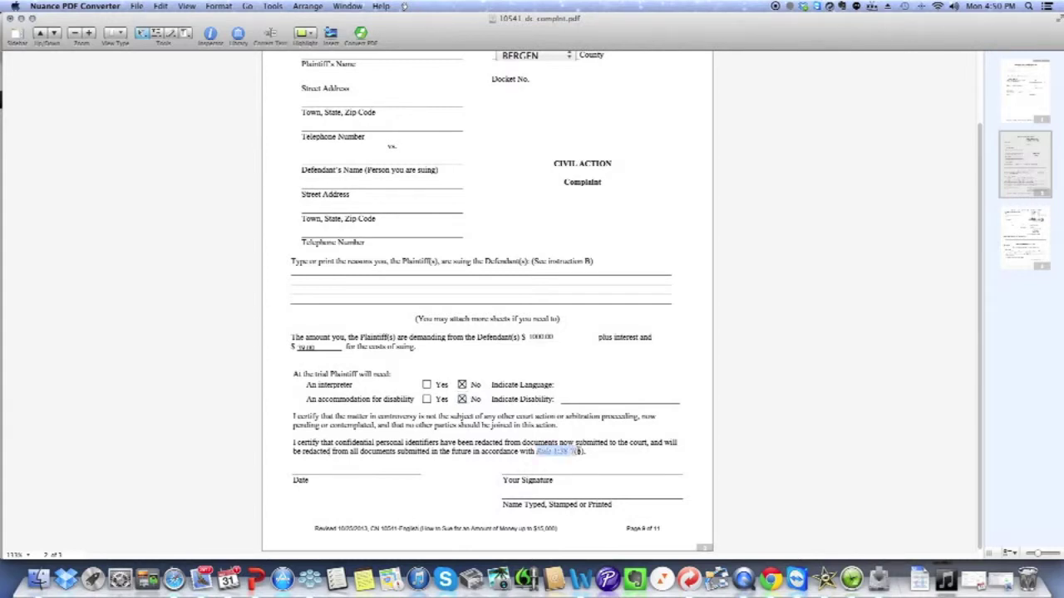
pyautogui.click(595, 456)
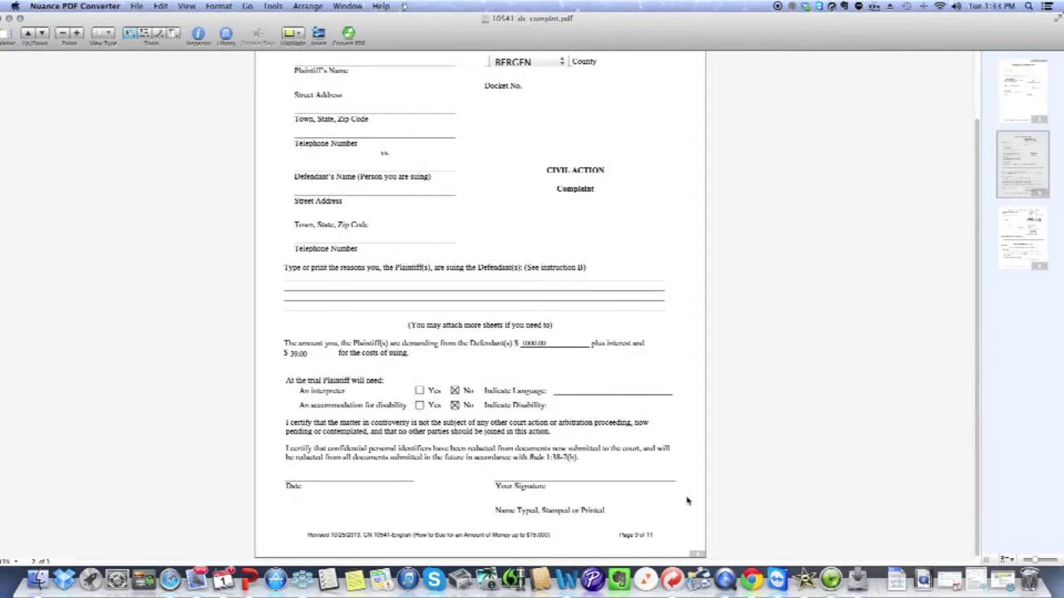
# Step: Go through the date and printed name fields in the signature area of the complaint
pyautogui.click(306, 479)
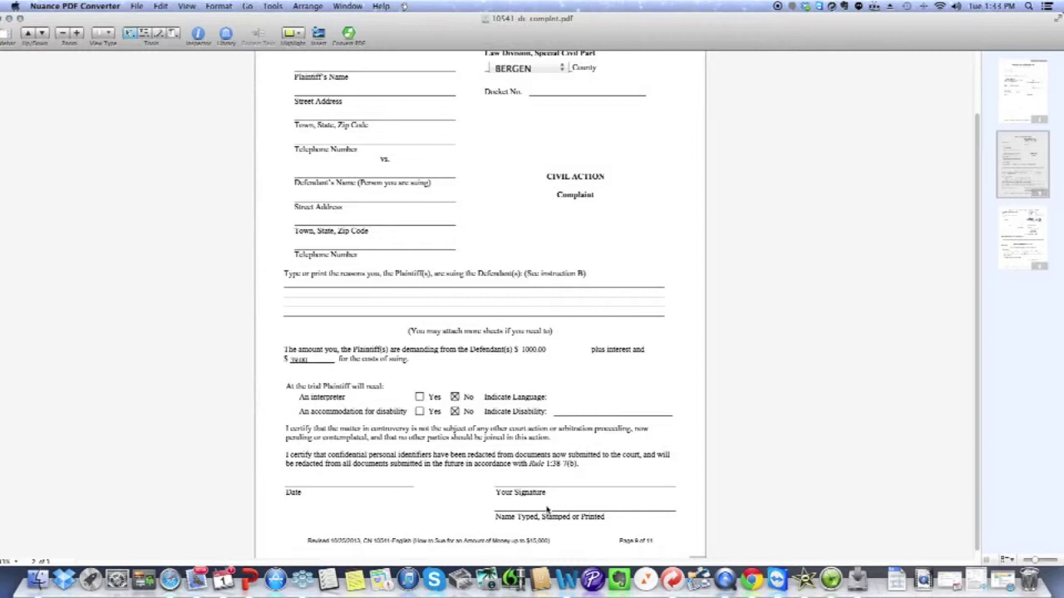
pyautogui.click(547, 505)
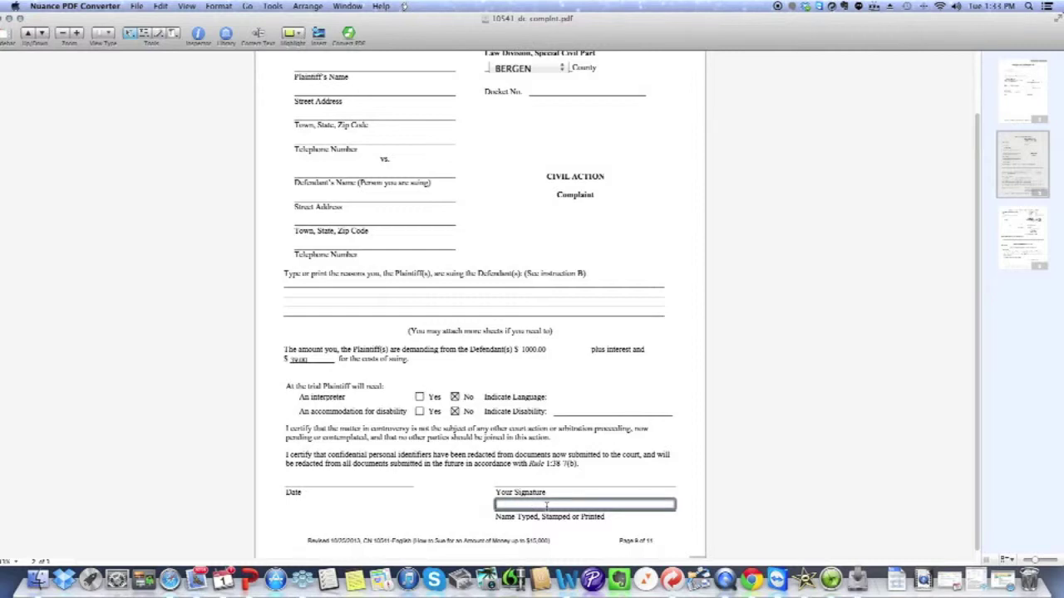
# Step: On the Form B summons page, enter Plaintiff as the name in the plaintiff or attorney information, passing over address and telephone number
pyautogui.scroll(-10, 485, 250)
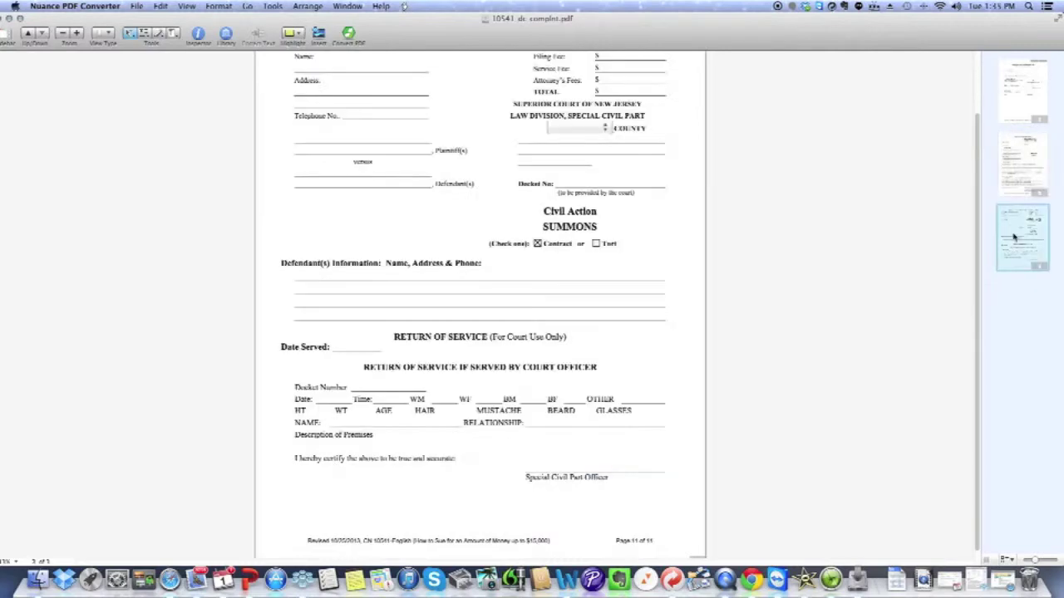
pyautogui.scroll(3, 485, 250)
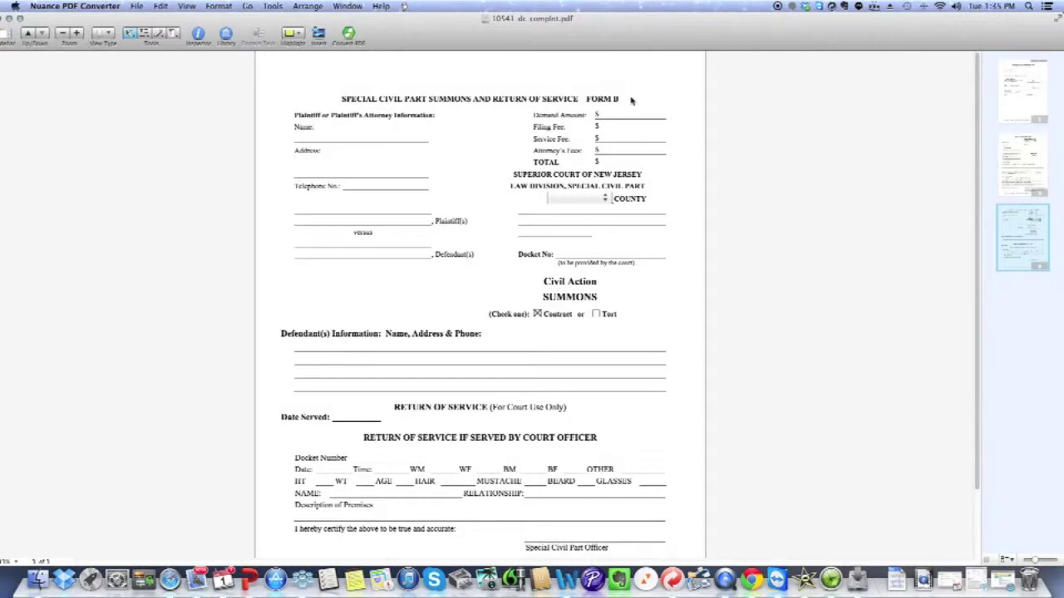
pyautogui.click(363, 137)
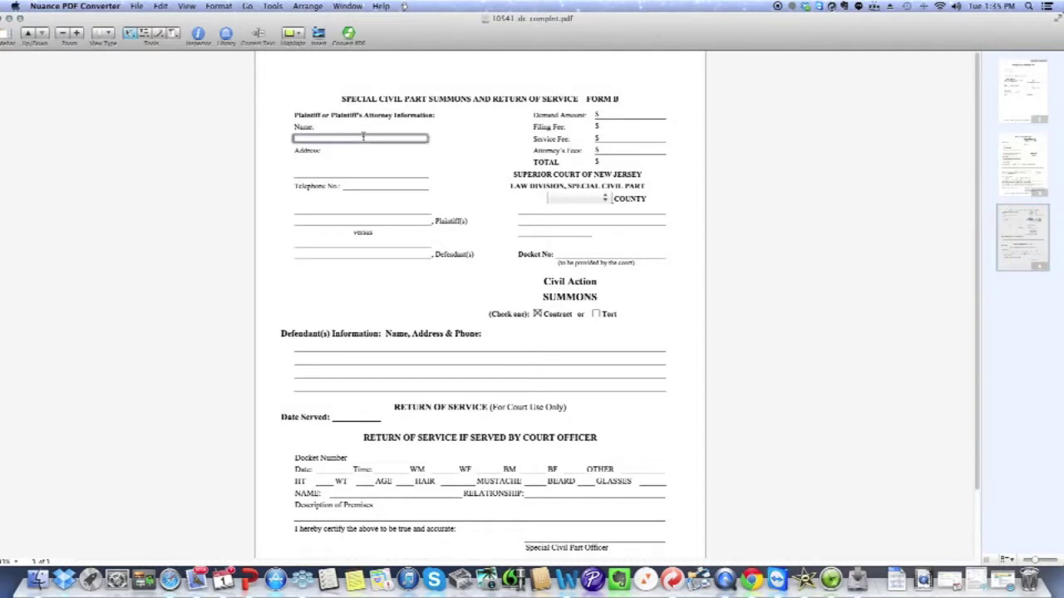
pyautogui.write('Plaintiff')
pyautogui.click(389, 162)
pyautogui.click(381, 186)
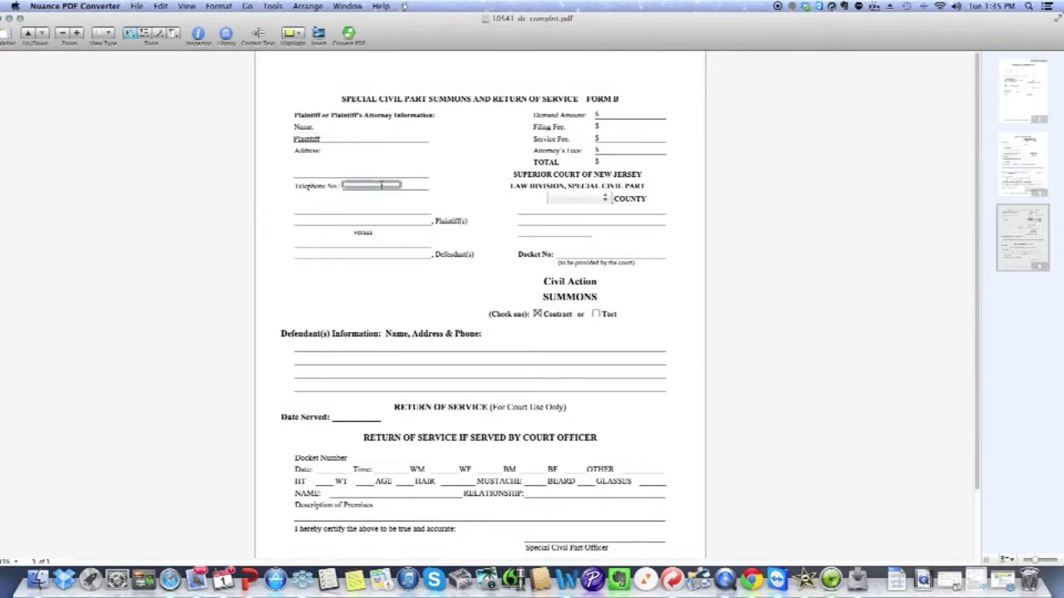
# Step: Fill in the summons case caption with Plaintiff as the plaintiff and Bob Painting as the defendant
pyautogui.click(377, 213)
pyautogui.write('Plaintiff')
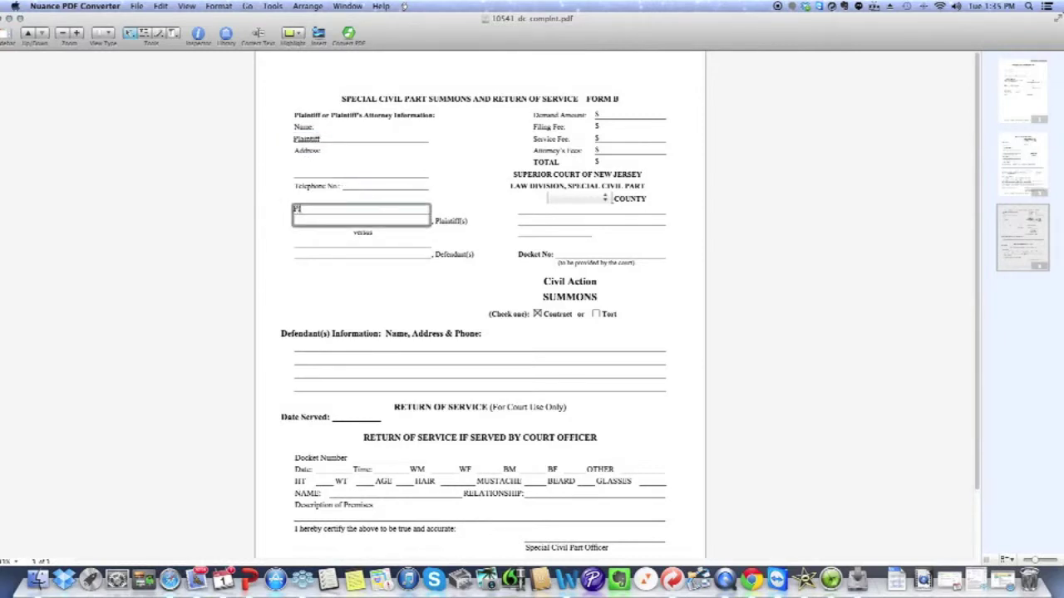
pyautogui.click(374, 243)
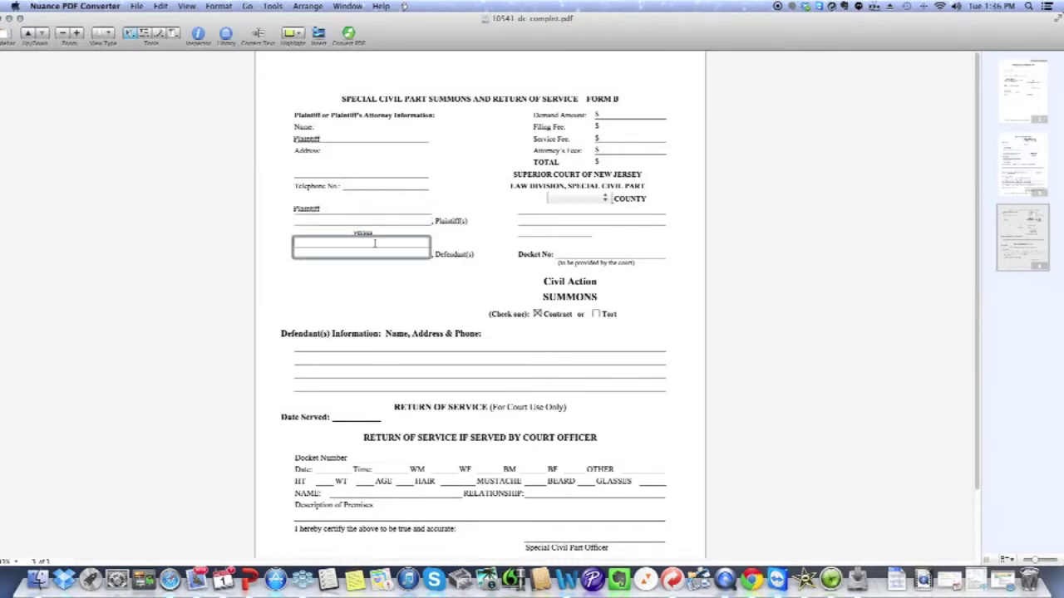
pyautogui.write('Bob Paint')
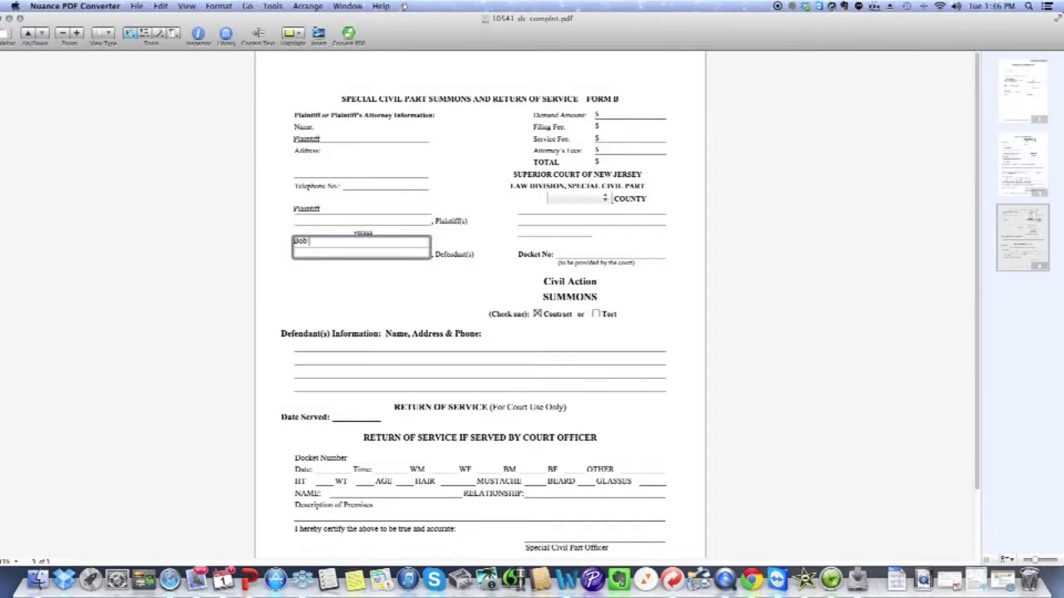
pyautogui.press('BackSpace')
pyautogui.press('BackSpace')
pyautogui.write('ting')
pyautogui.click(397, 281)
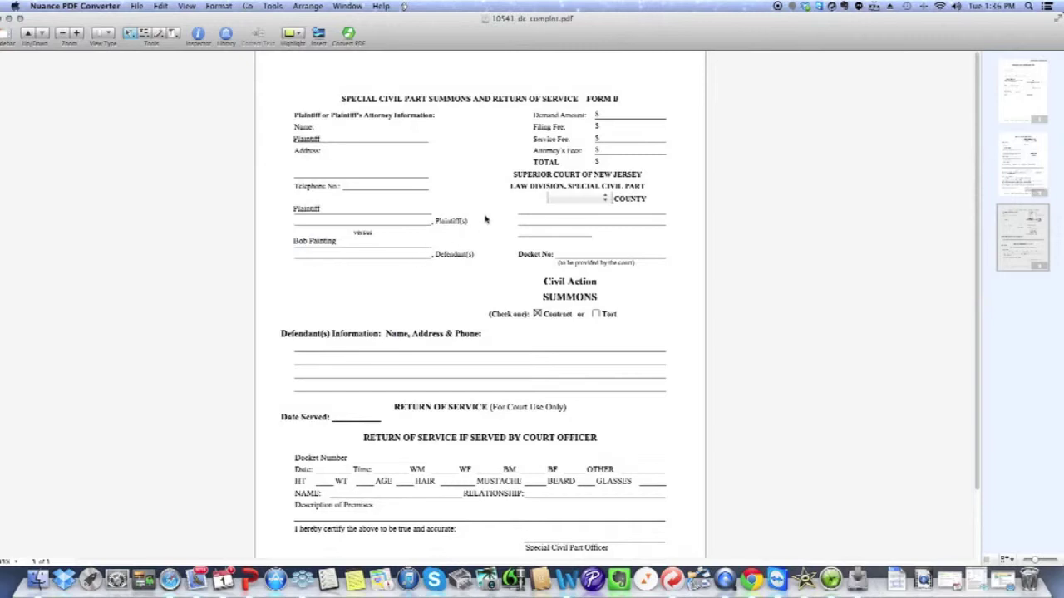
# Step: Enter a demand amount of 1000.00, filing fee of 32.00, service fee of 7.00 and total of 1039.00, leaving the attorney's fees blank
pyautogui.click(622, 115)
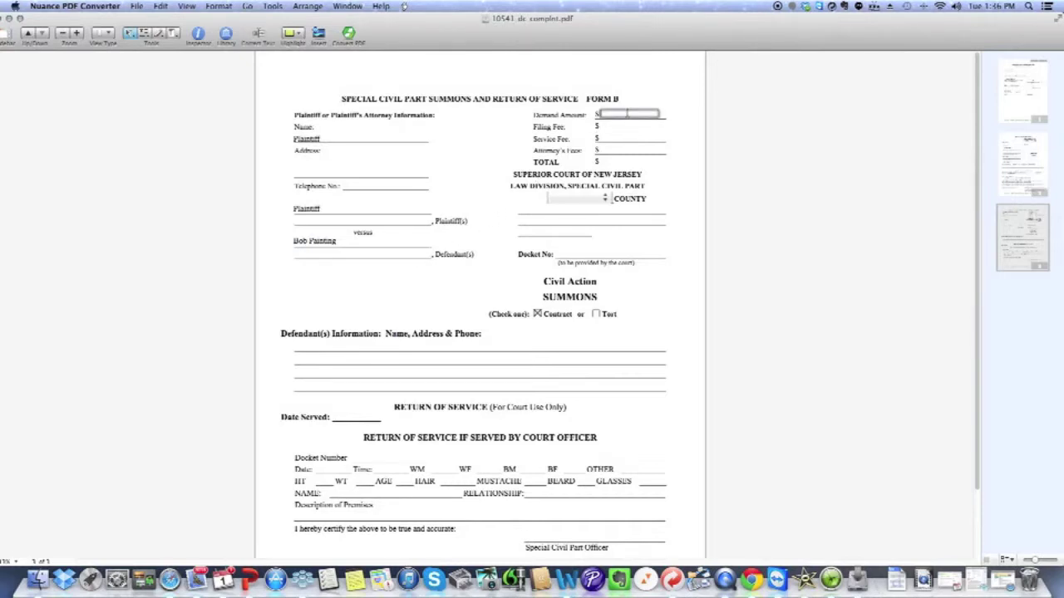
pyautogui.write('1000.00')
pyautogui.click(636, 126)
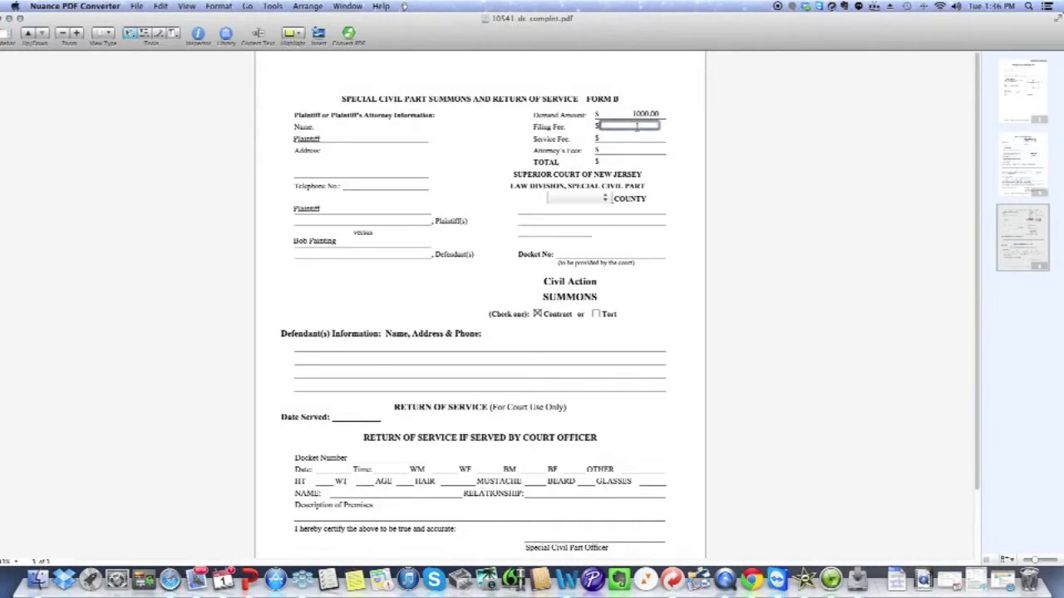
pyautogui.write('32.00')
pyautogui.click(655, 138)
pyautogui.write('7.00')
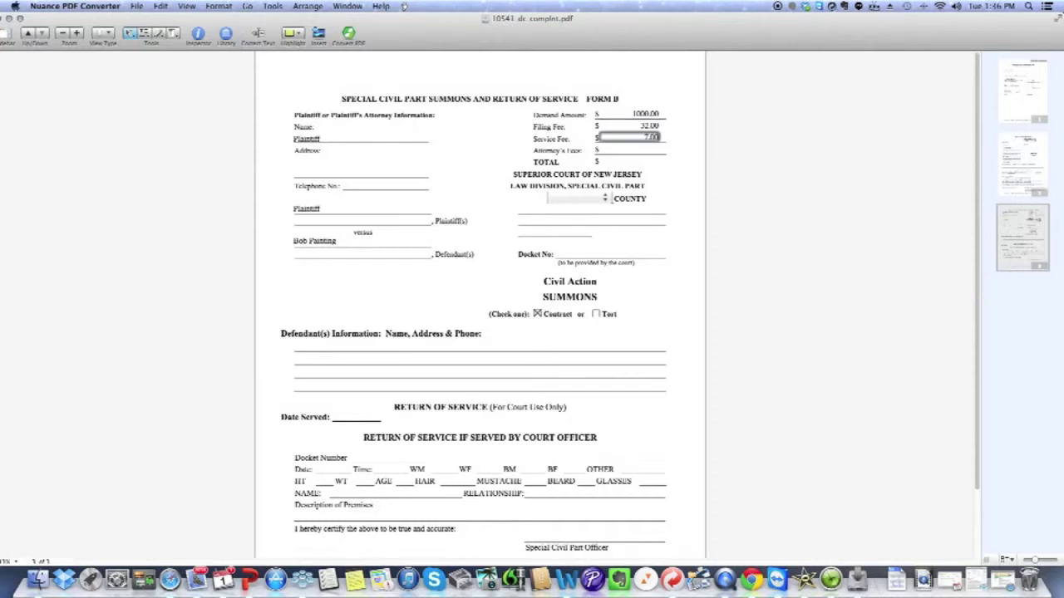
pyautogui.click(649, 149)
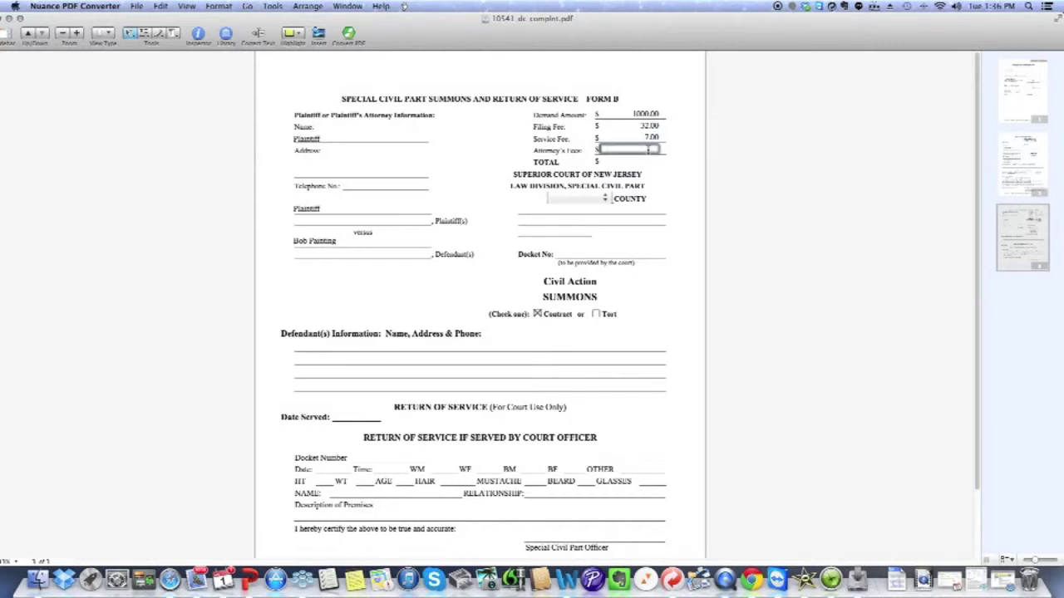
pyautogui.click(644, 162)
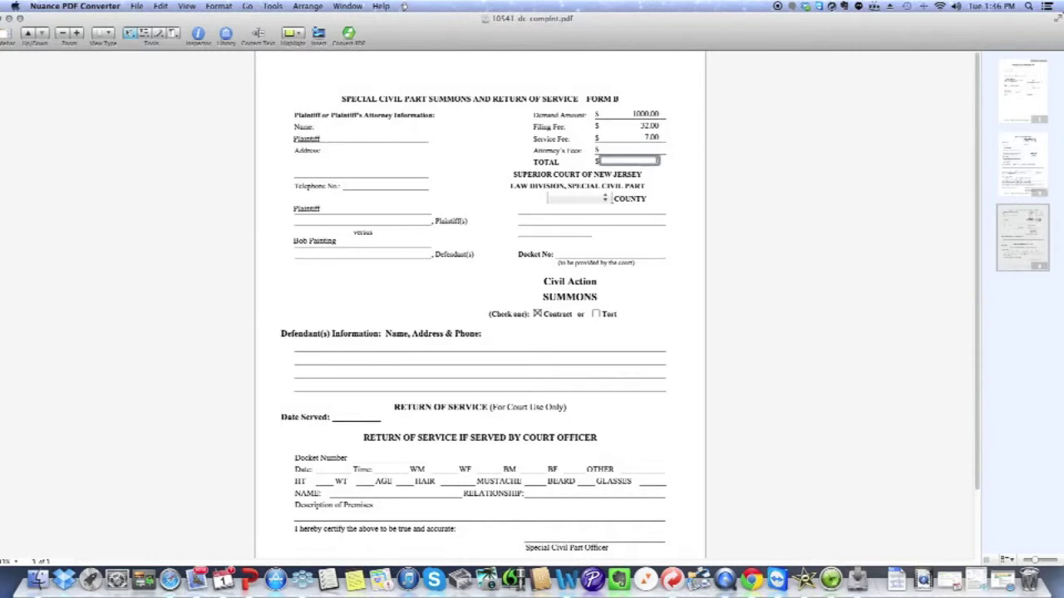
pyautogui.write('1039.00')
# Step: Set the summons county to BERGEN and keep the civil action type marked as Contract
pyautogui.click(606, 199)
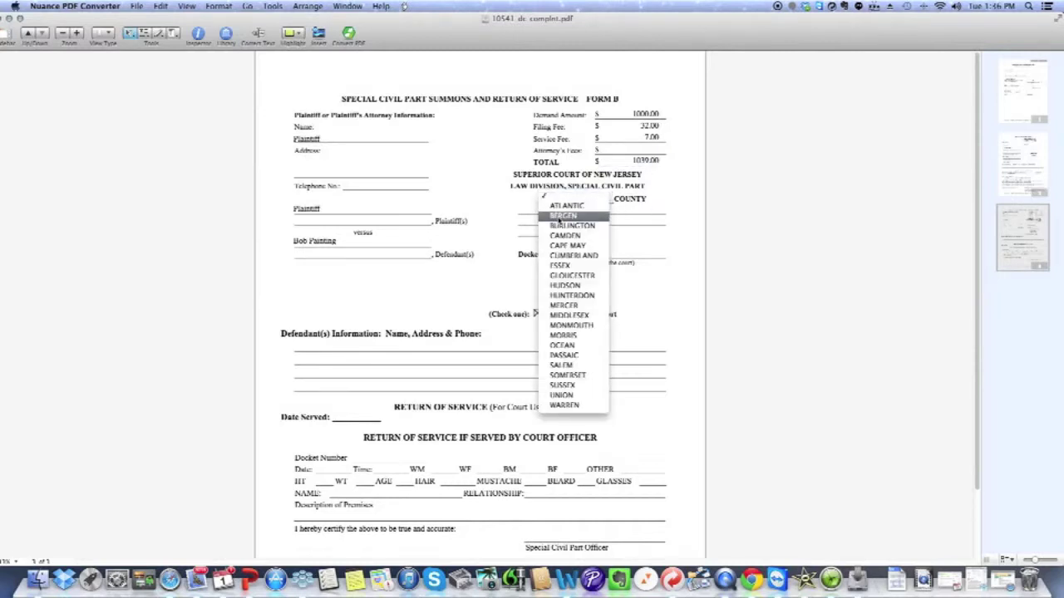
pyautogui.click(562, 216)
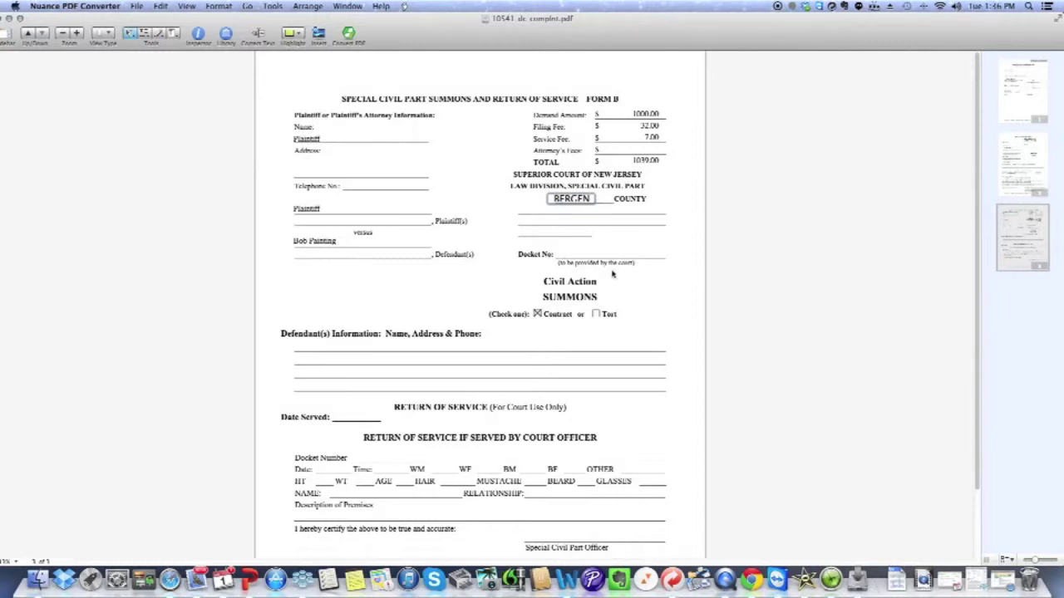
pyautogui.scroll(-2, 612, 273)
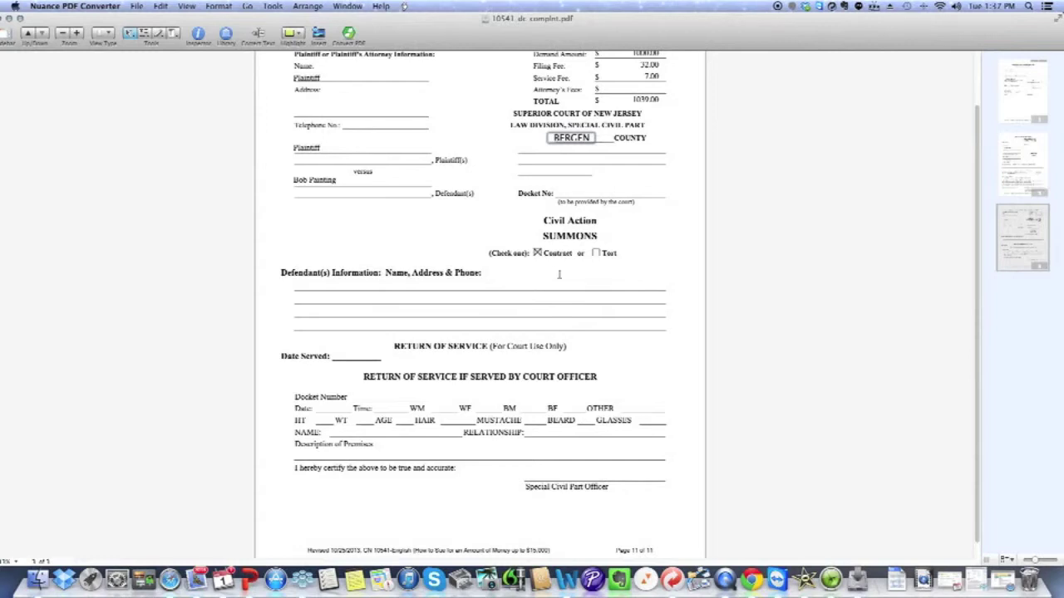
pyautogui.click(538, 253)
pyautogui.click(538, 253)
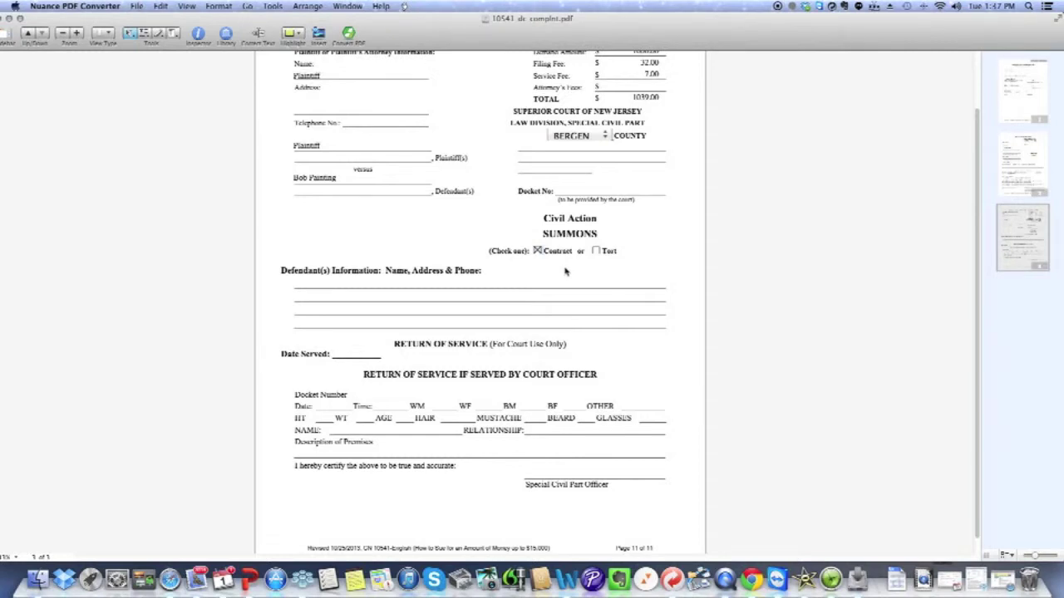
# Step: Examine the defendant's name, address and phone field and the Return of Service section reserved for court use
pyautogui.click(397, 285)
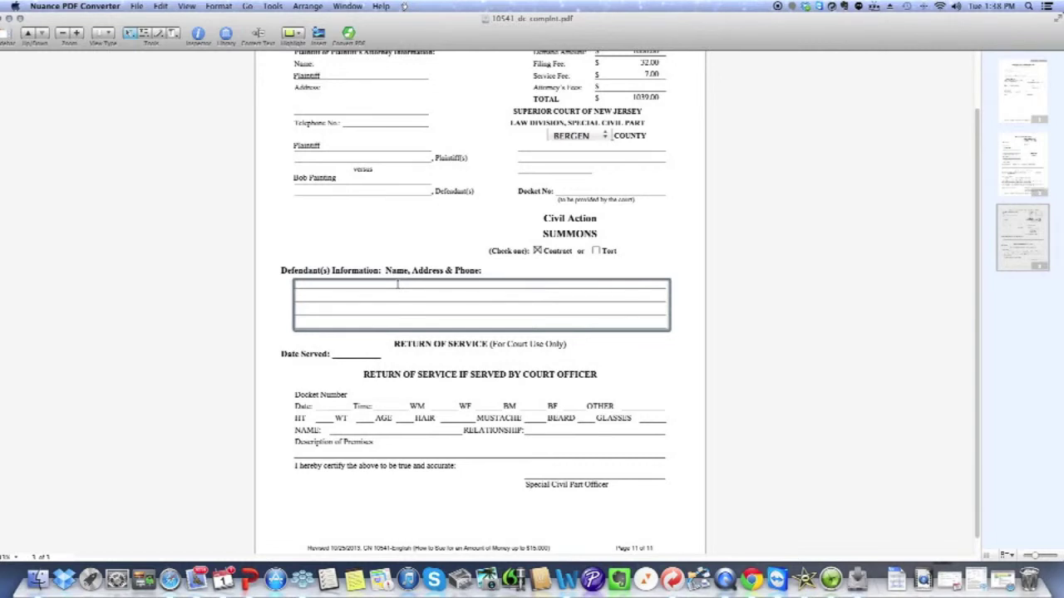
pyautogui.moveTo(392, 347); pyautogui.dragTo(622, 502)
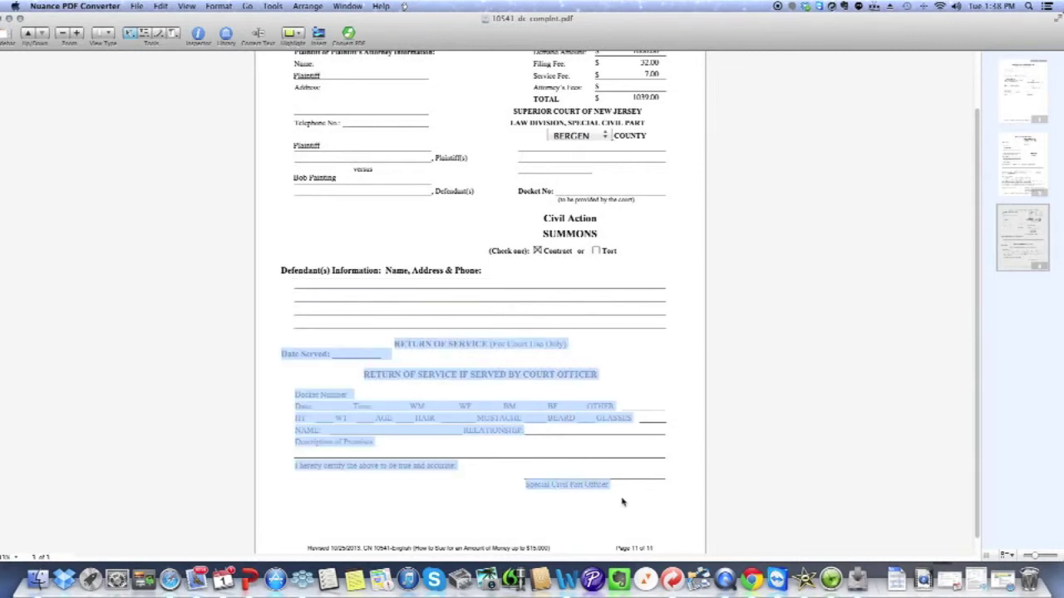
pyautogui.click(626, 502)
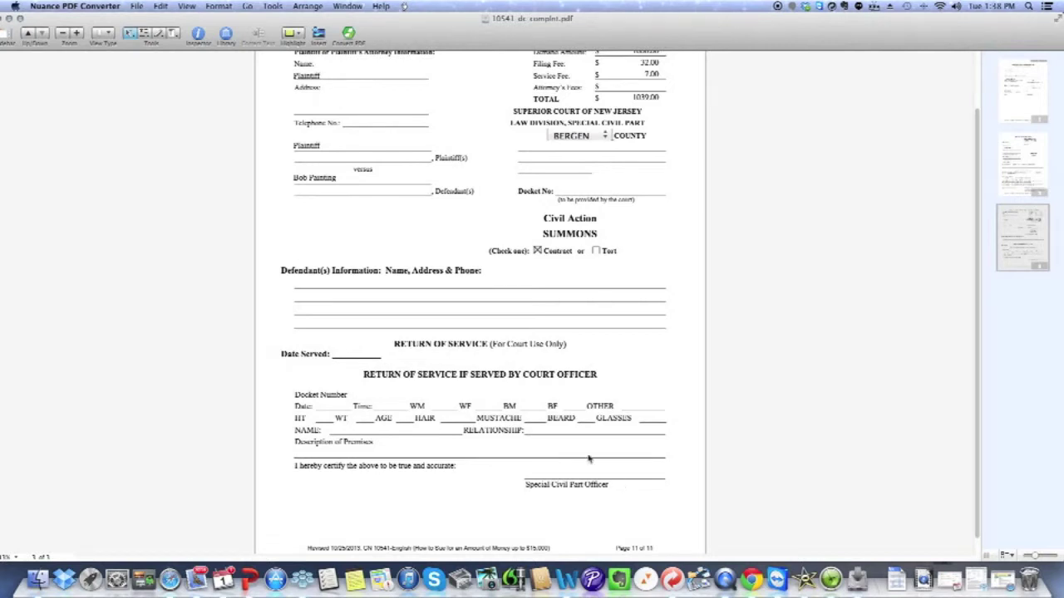
pyautogui.scroll(3, 589, 459)
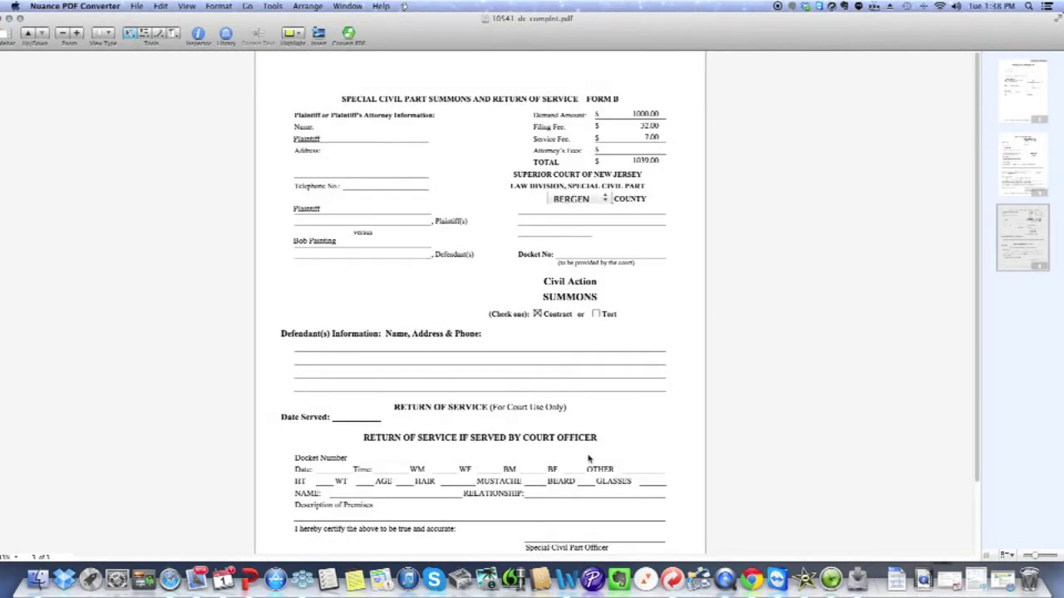